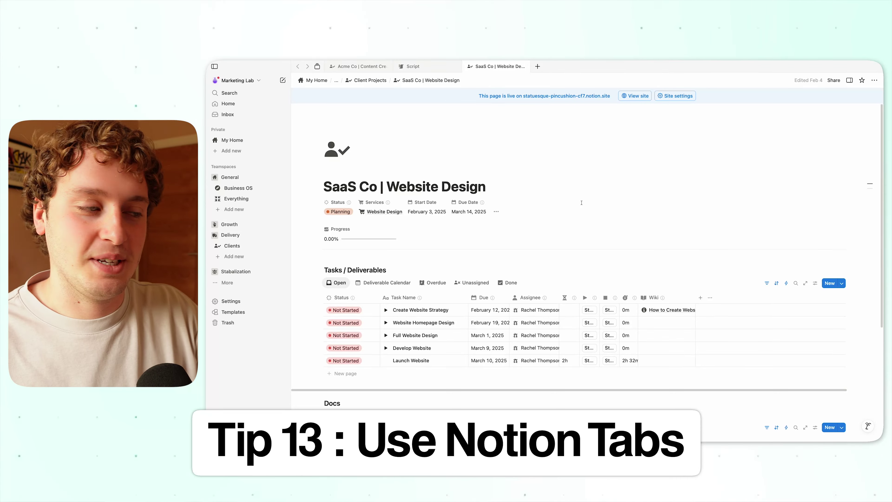
Open the Client Projects source database from the SaaS Co website design project and unlock it for changes.
{"action": "scroll", "coordinate": [568, 189], "scroll_direction": "down", "scroll_amount": 2}
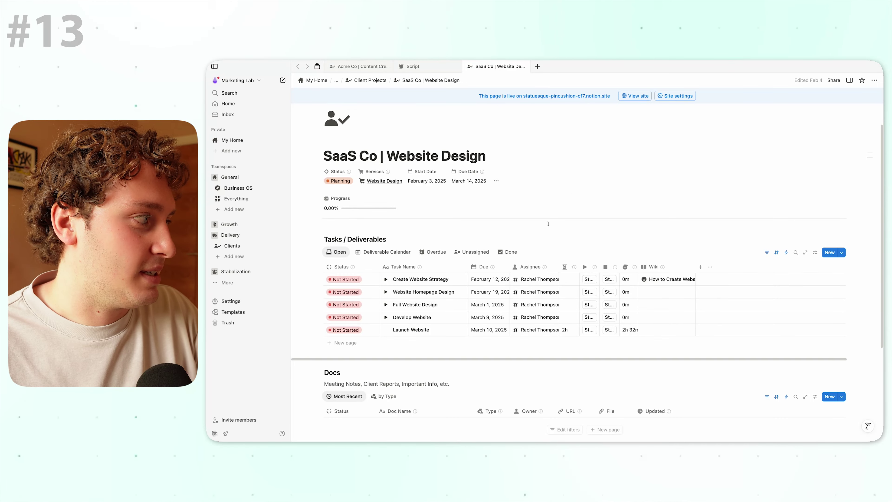
{"action": "scroll", "coordinate": [460, 210], "scroll_direction": "down", "scroll_amount": 5}
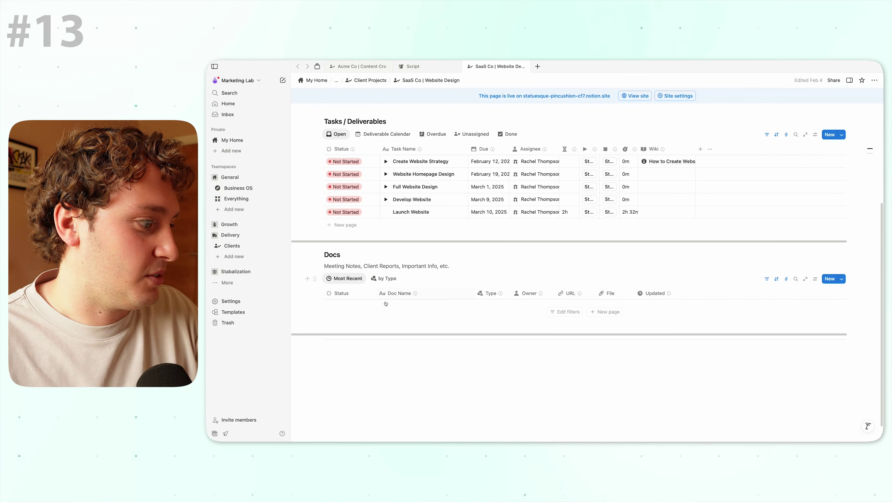
{"action": "scroll", "coordinate": [408, 301], "scroll_direction": "up", "scroll_amount": 5}
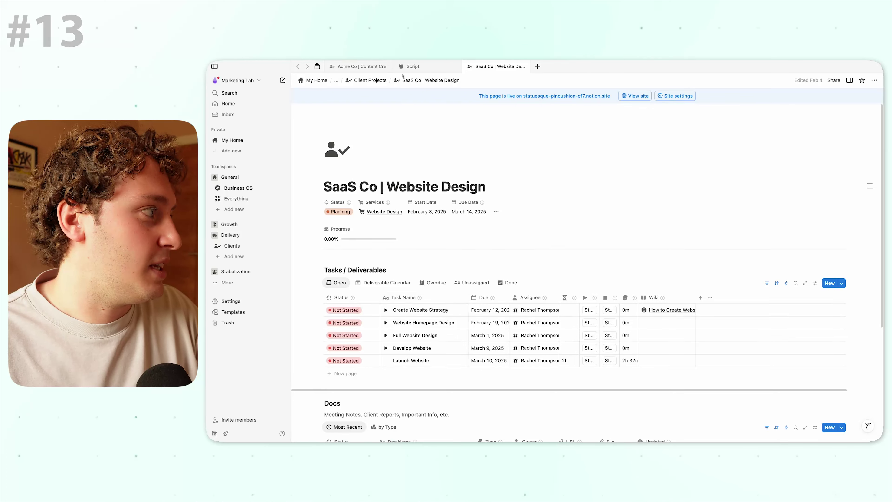
{"action": "left_click", "coordinate": [377, 81]}
{"action": "left_click", "coordinate": [846, 165]}
{"action": "left_click", "coordinate": [877, 191]}
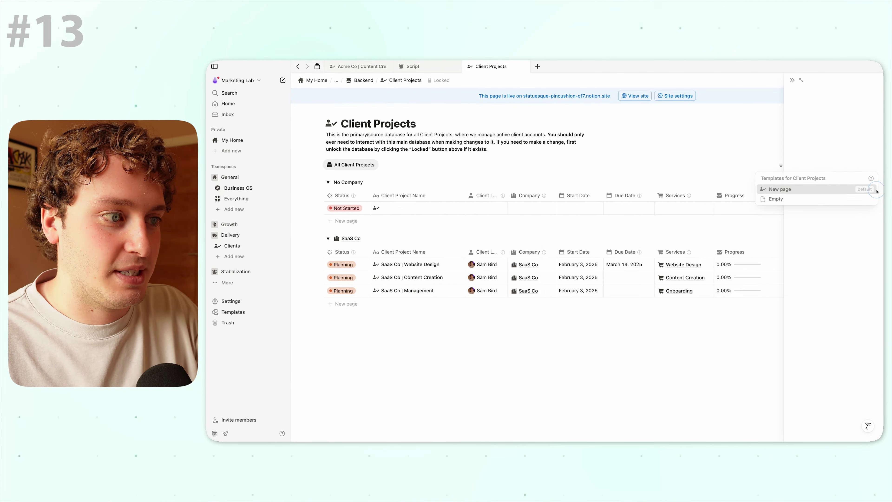
{"action": "key", "text": "Escape"}
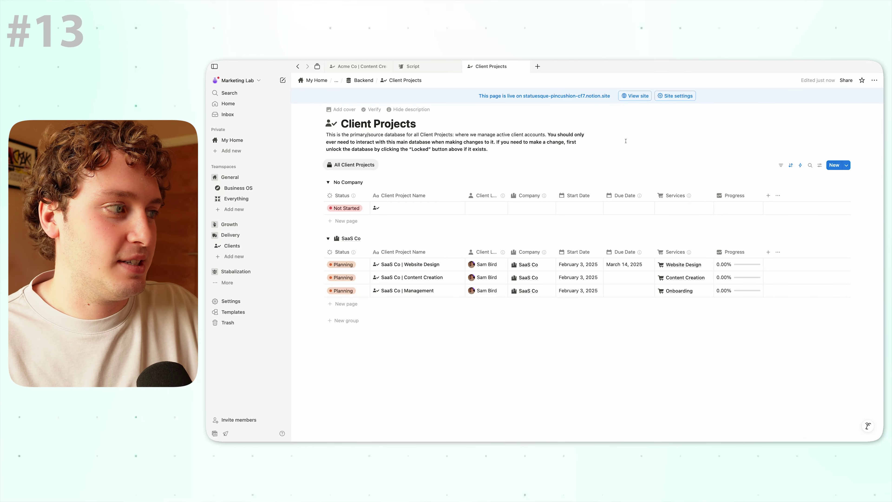
Open the default New page template of Client Projects for editing and review its contents.
{"action": "left_click", "coordinate": [847, 165]}
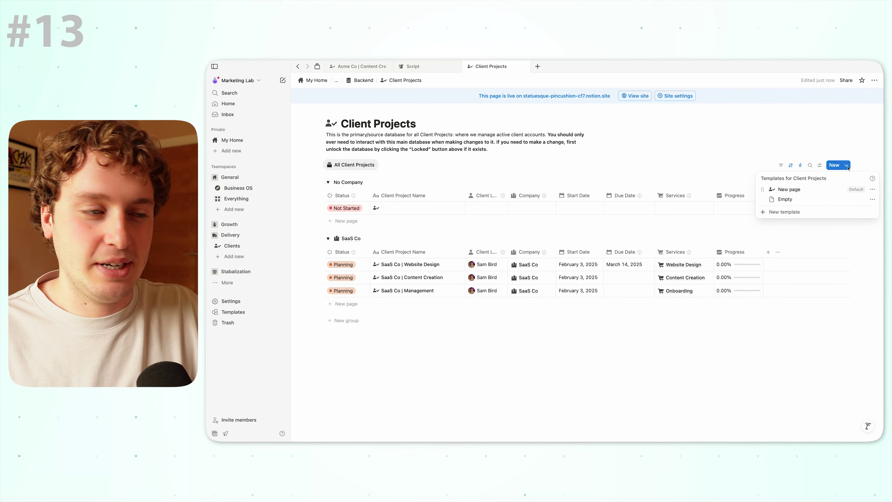
{"action": "left_click", "coordinate": [872, 189]}
{"action": "left_click", "coordinate": [856, 211]}
{"action": "scroll", "coordinate": [602, 188], "scroll_direction": "down", "scroll_amount": 5}
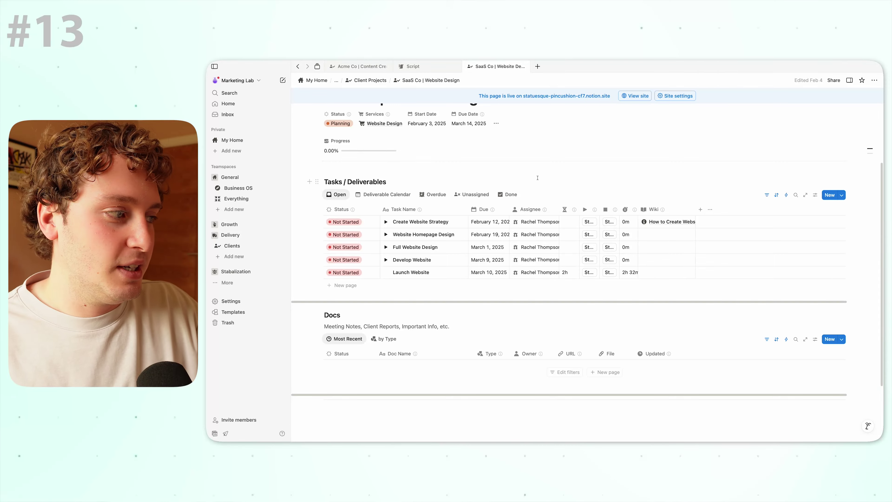
Delete the Unassigned view from Tasks / Deliverables on the SaaS Co | Website Design page.
{"action": "scroll", "coordinate": [542, 260], "scroll_direction": "down", "scroll_amount": 2}
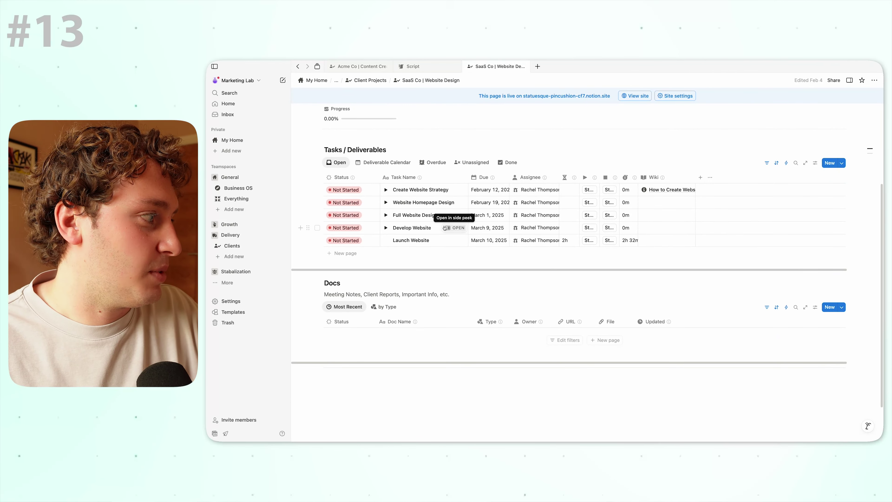
{"action": "right_click", "coordinate": [472, 162]}
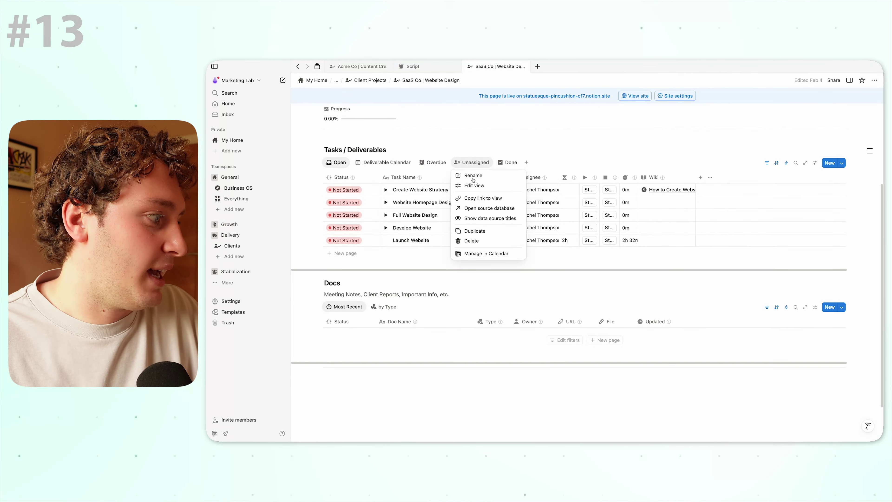
{"action": "left_click", "coordinate": [480, 241]}
{"action": "left_click", "coordinate": [531, 259]}
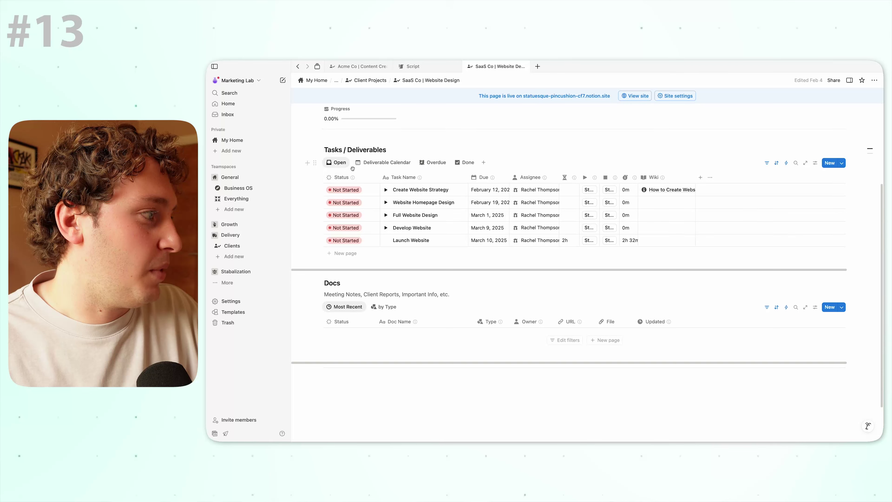
Add a table view to Tasks / Deliverables, then delete that whole database block from the page.
{"action": "left_click", "coordinate": [484, 162]}
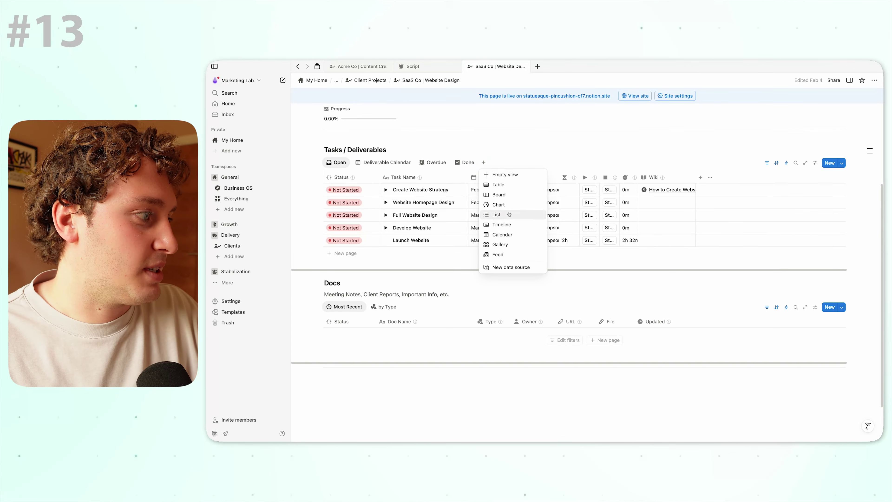
{"action": "left_click", "coordinate": [505, 185]}
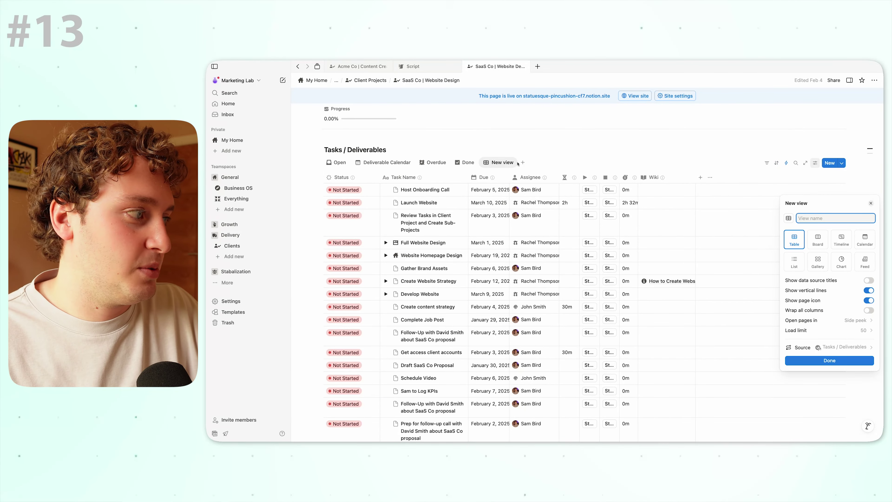
{"action": "left_click", "coordinate": [516, 153]}
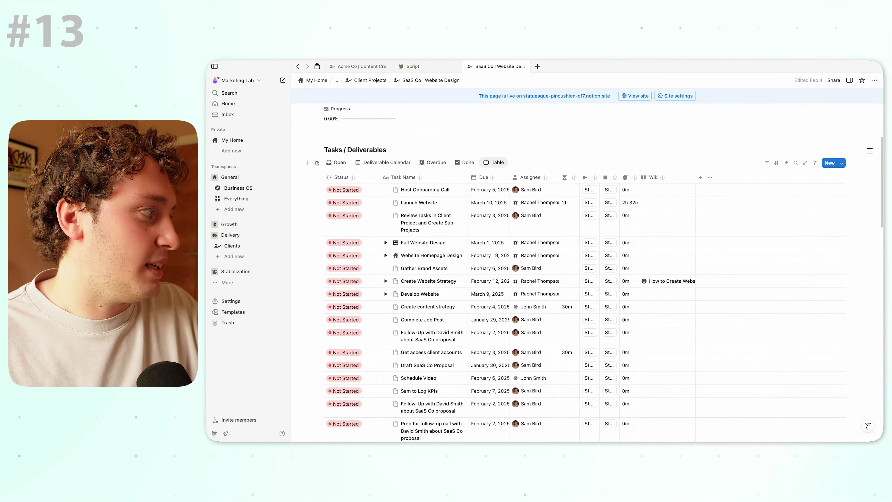
{"action": "left_click", "coordinate": [317, 162]}
{"action": "key", "text": "Delete"}
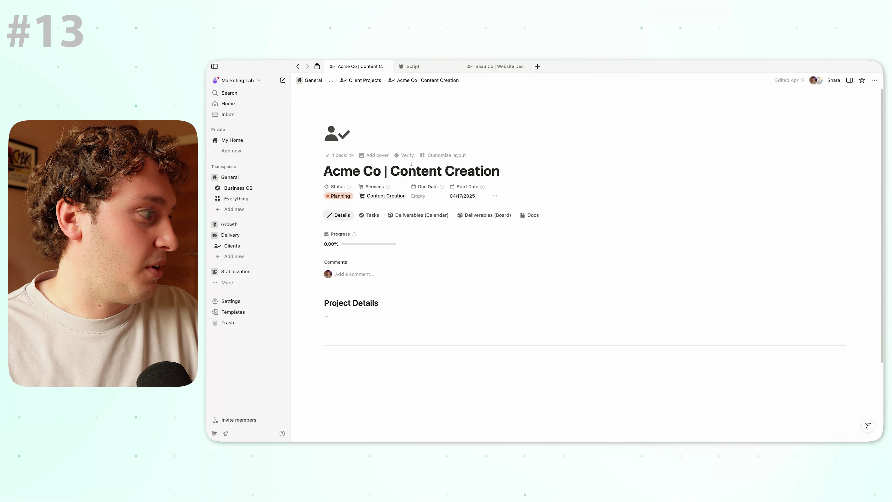
Customize the Acme Co | Content Creation page layout by duplicating the Docs tab, and apply the layout to all pages.
{"action": "left_click", "coordinate": [435, 155]}
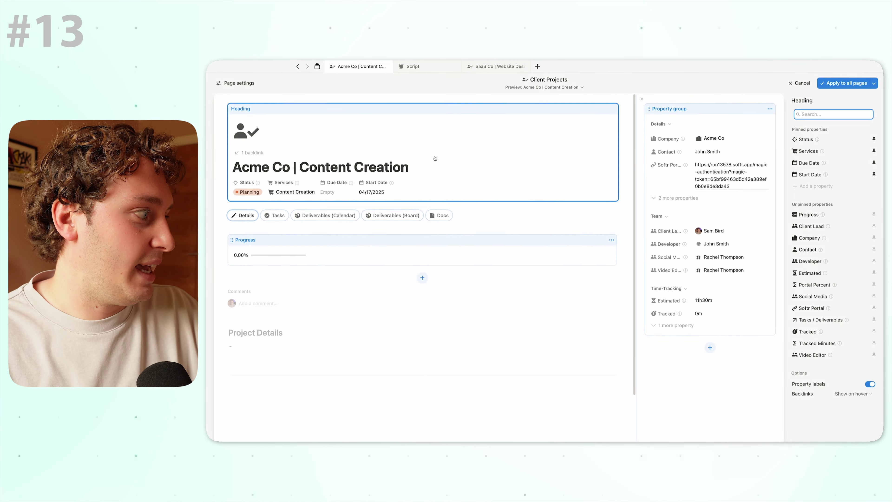
{"action": "mouse_move", "coordinate": [440, 215]}
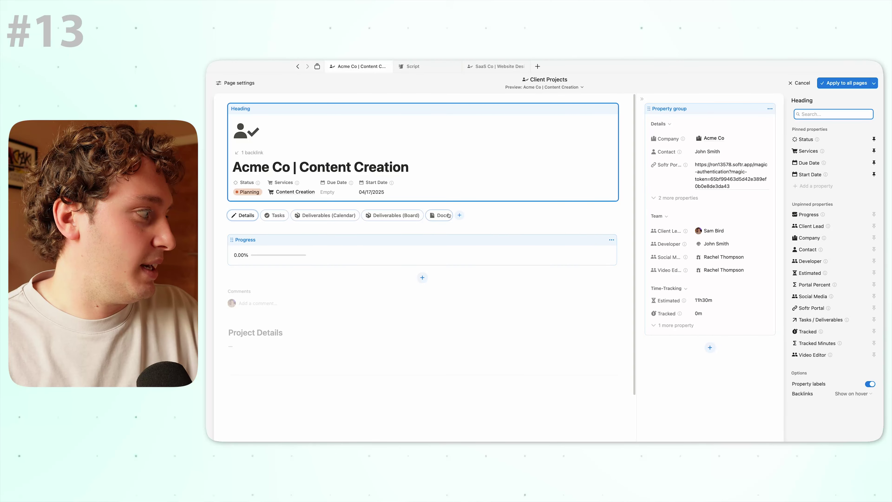
{"action": "left_click", "coordinate": [459, 215]}
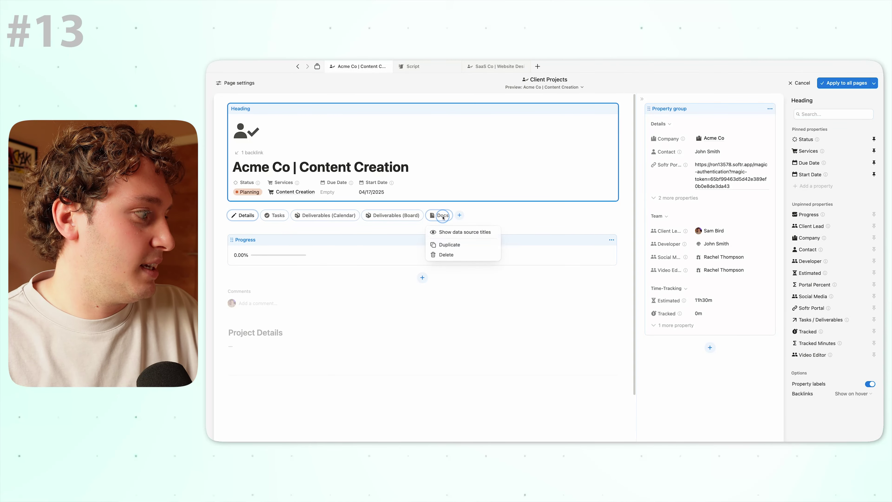
{"action": "left_click", "coordinate": [451, 245]}
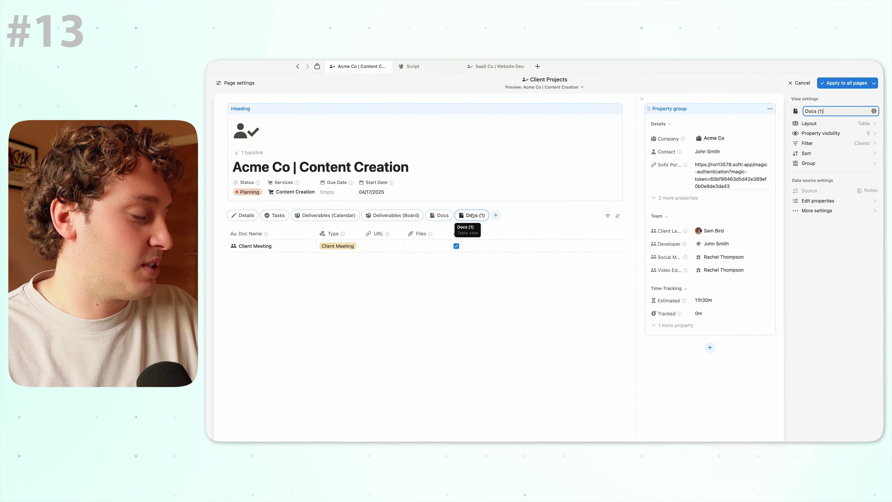
{"action": "left_click", "coordinate": [849, 83]}
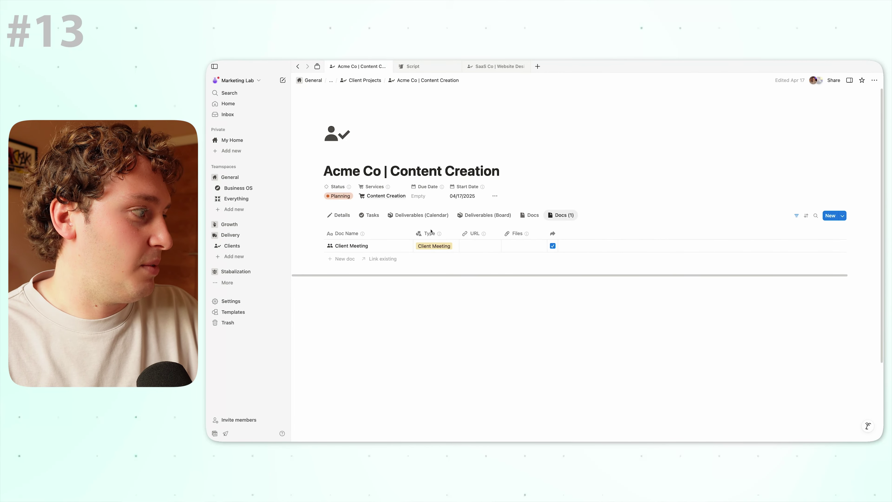
Open the Acme Co | Web Design project from Client Projects and open its page layout for customization.
{"action": "left_click", "coordinate": [364, 80]}
{"action": "left_click", "coordinate": [430, 218]}
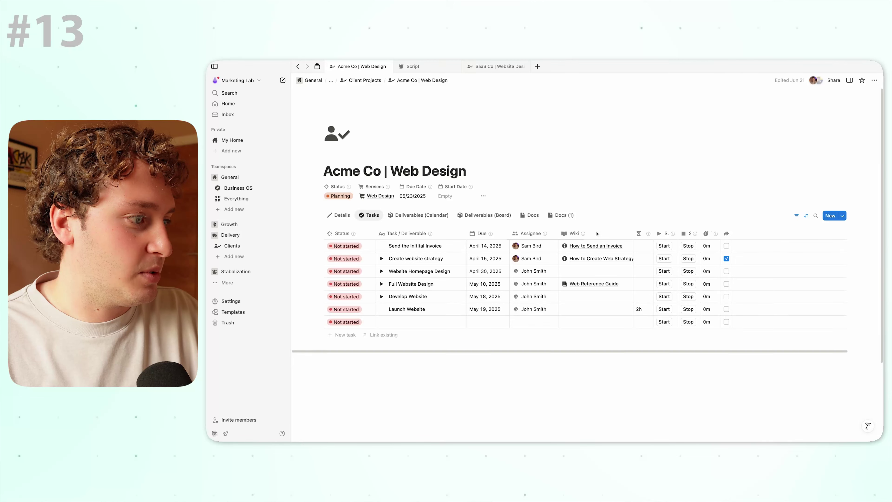
{"action": "right_click", "coordinate": [403, 216]}
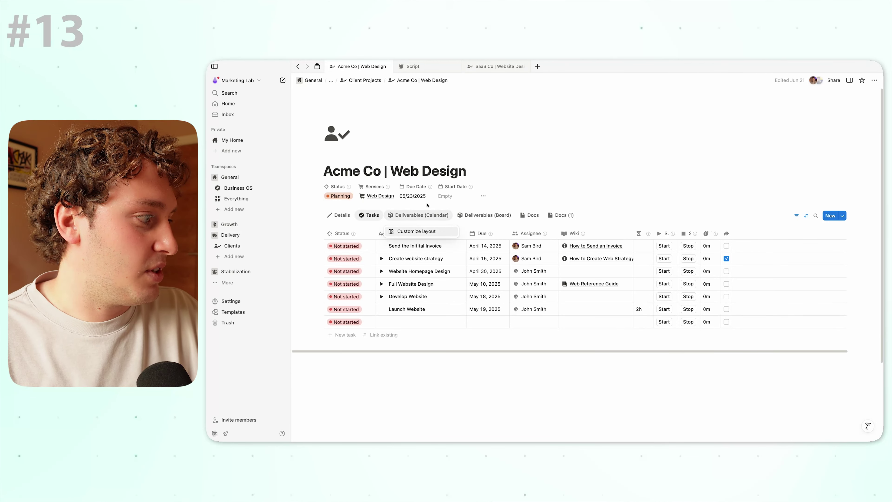
{"action": "left_click", "coordinate": [418, 231]}
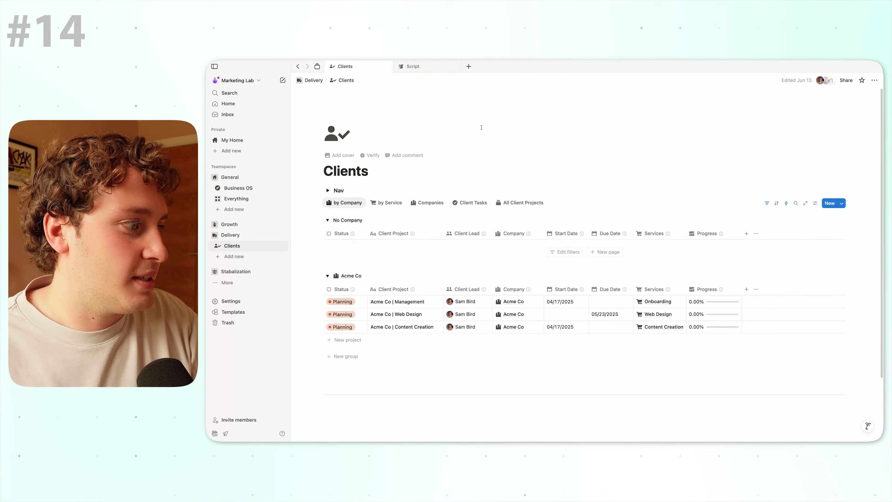
Open the Onboarding automation of the client projects database and examine its triggers and task-creating actions.
{"action": "left_click", "coordinate": [786, 204]}
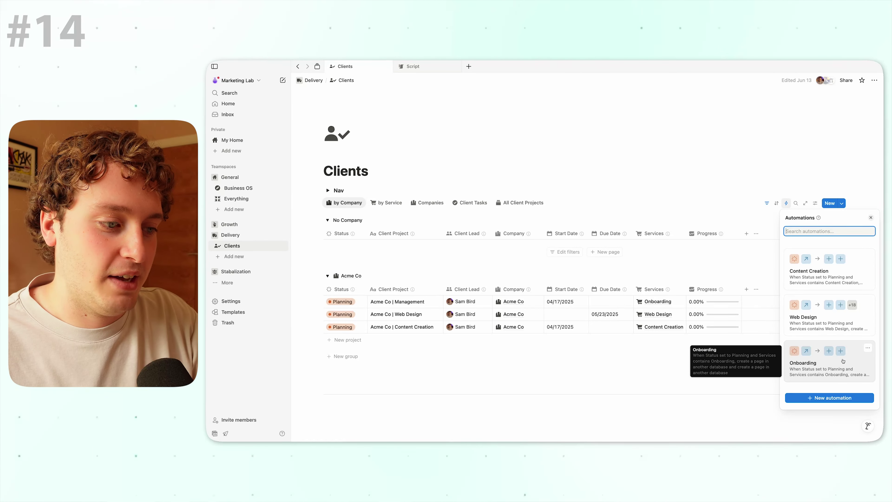
{"action": "left_click", "coordinate": [868, 349]}
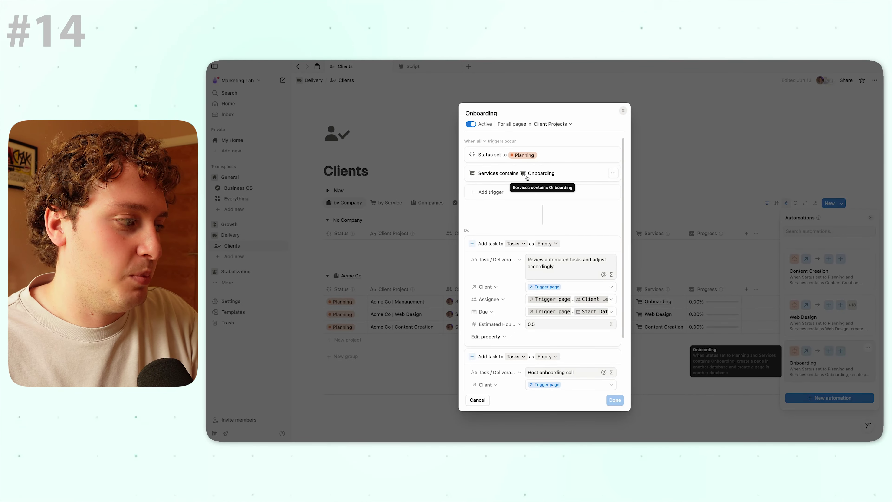
{"action": "scroll", "coordinate": [518, 225], "scroll_direction": "down", "scroll_amount": 3}
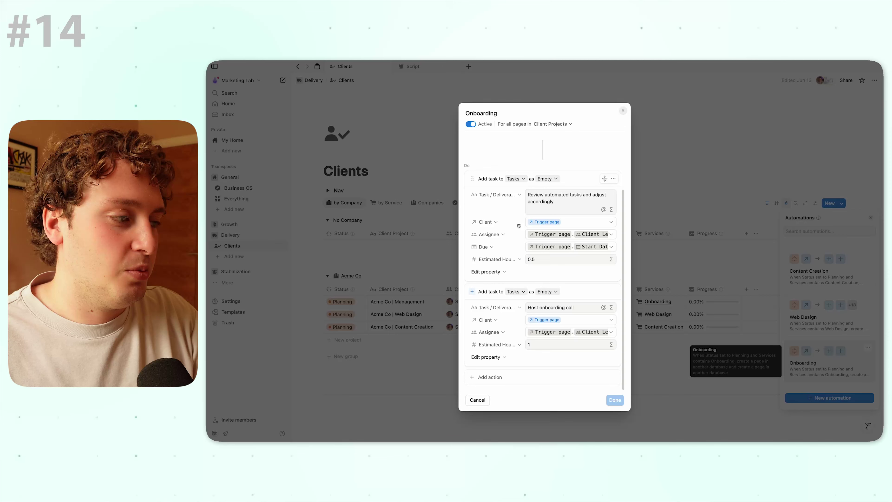
{"action": "scroll", "coordinate": [543, 194], "scroll_direction": "up", "scroll_amount": 3}
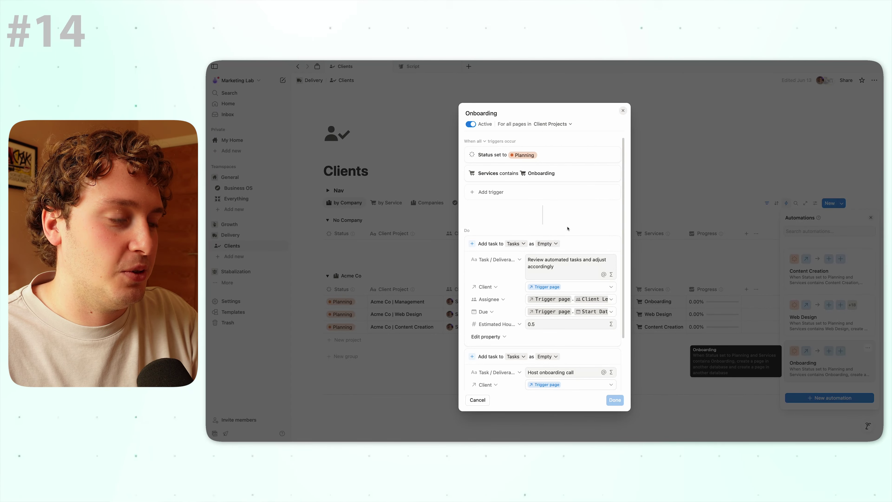
{"action": "left_click", "coordinate": [720, 169]}
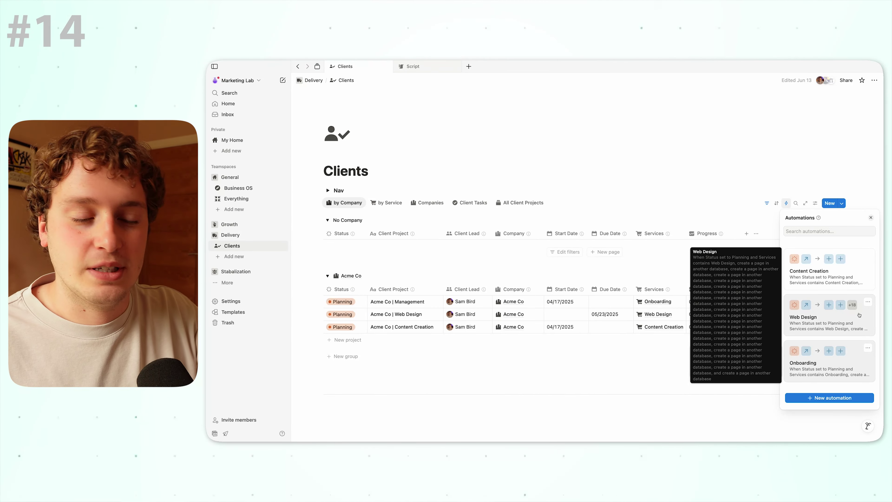
Open the Web Design automation and examine the tasks it creates and their properties.
{"action": "left_click", "coordinate": [868, 303]}
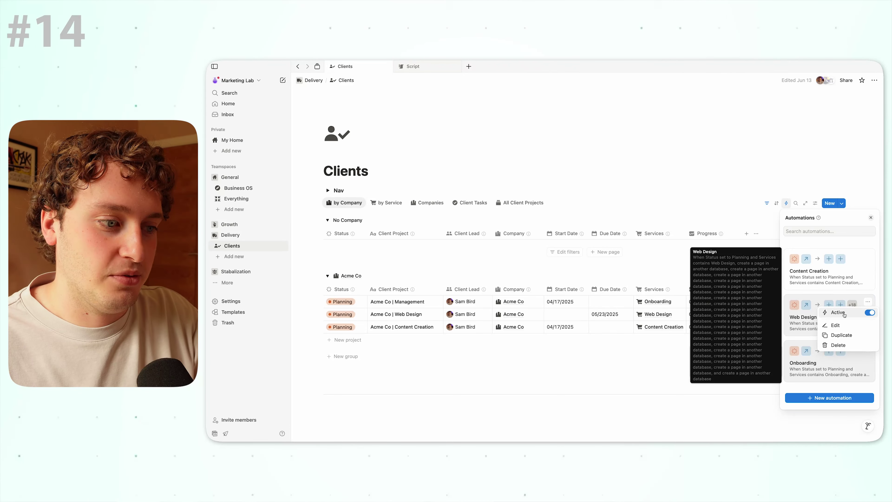
{"action": "left_click", "coordinate": [838, 325]}
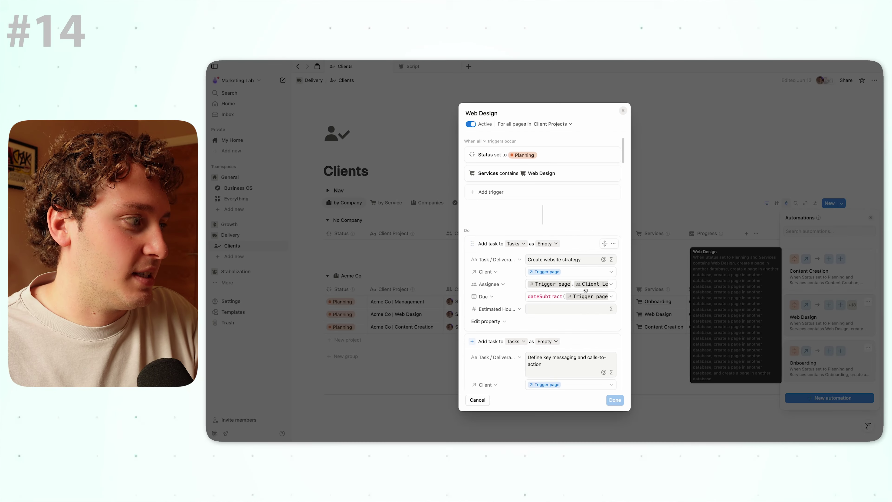
{"action": "scroll", "coordinate": [586, 290], "scroll_direction": "down", "scroll_amount": 10}
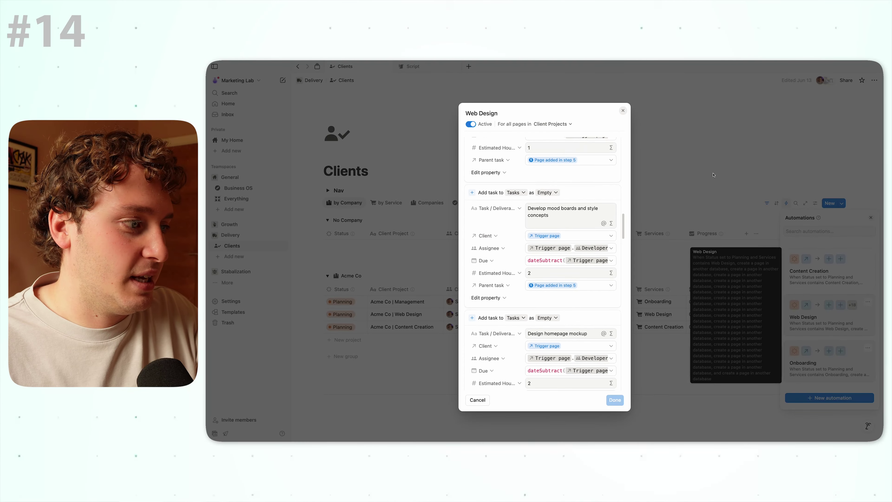
{"action": "left_click", "coordinate": [710, 179]}
Open the Content Creation automation, examine its task actions, and close the automations without changes.
{"action": "left_click", "coordinate": [868, 255]}
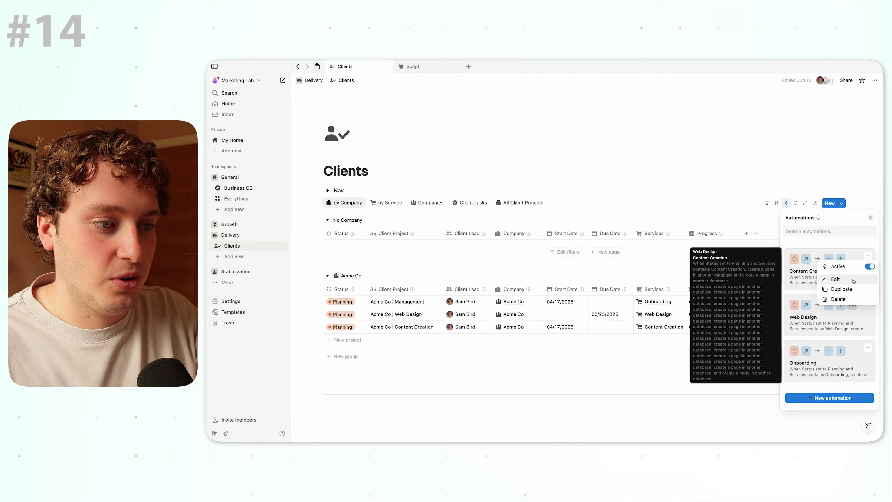
{"action": "left_click", "coordinate": [853, 280]}
{"action": "scroll", "coordinate": [594, 240], "scroll_direction": "down", "scroll_amount": 2}
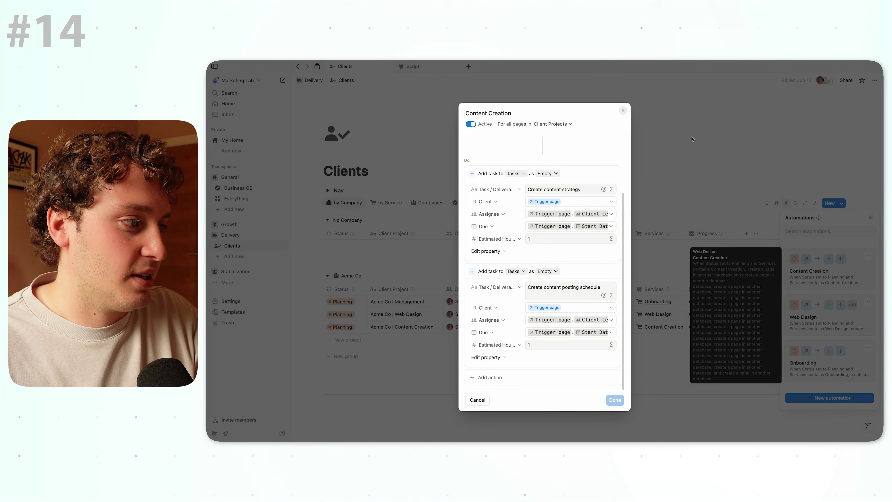
{"action": "left_click", "coordinate": [348, 340]}
Add a project named Example under Acme Co with a client lead, start date 07/15/2025 and the Onboarding service.
{"action": "left_click", "coordinate": [348, 340]}
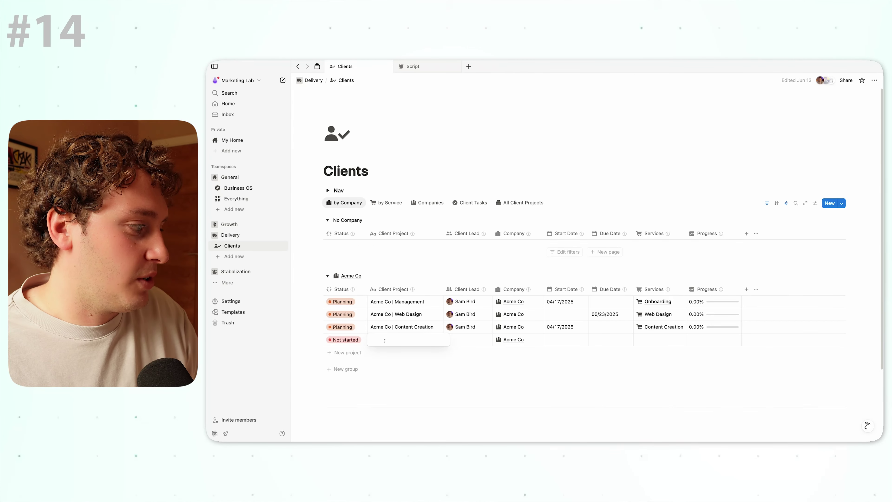
{"action": "type", "text": "Example"}
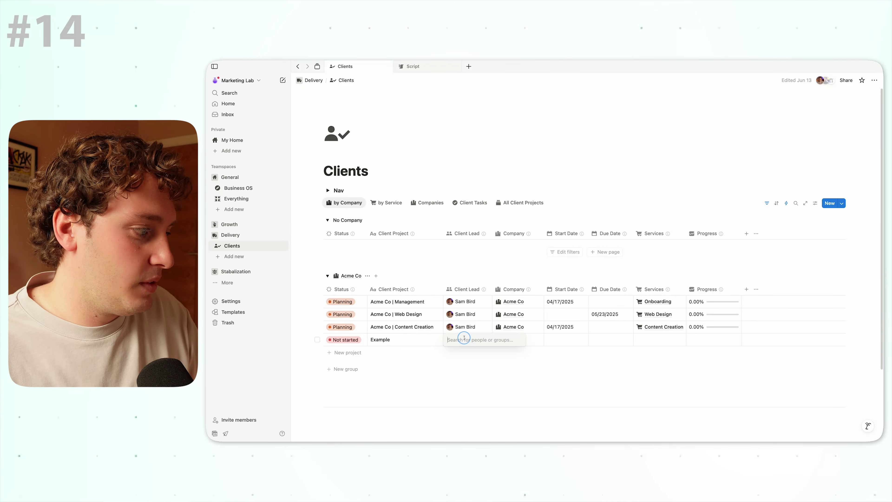
{"action": "left_click", "coordinate": [467, 339]}
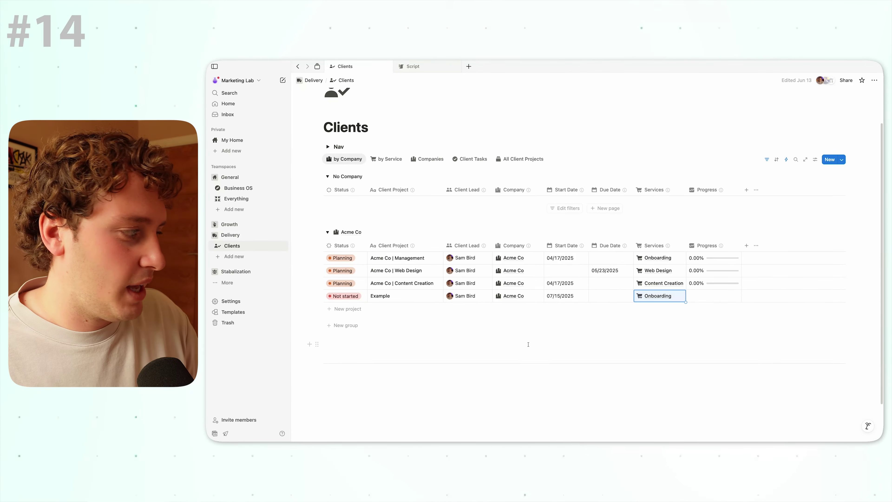
Set the status of the Example project under Acme Co to Planning and open the project.
{"action": "left_click", "coordinate": [345, 296]}
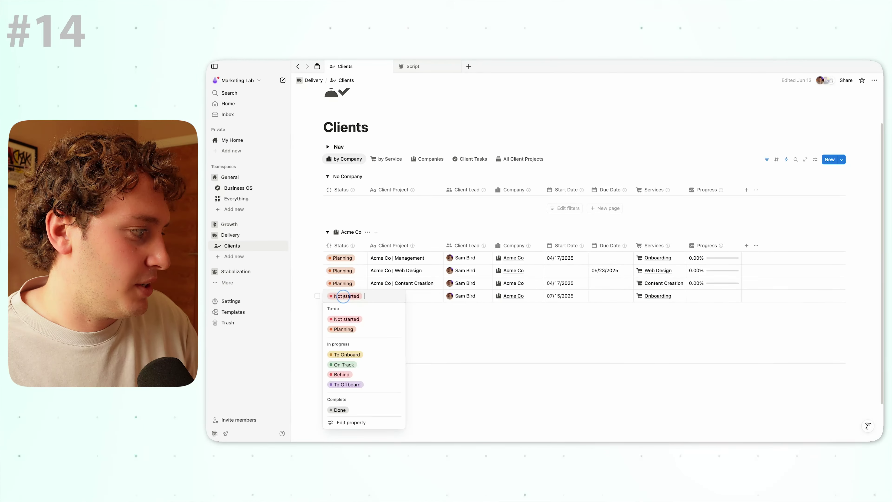
{"action": "left_click", "coordinate": [349, 328]}
{"action": "left_click", "coordinate": [380, 295]}
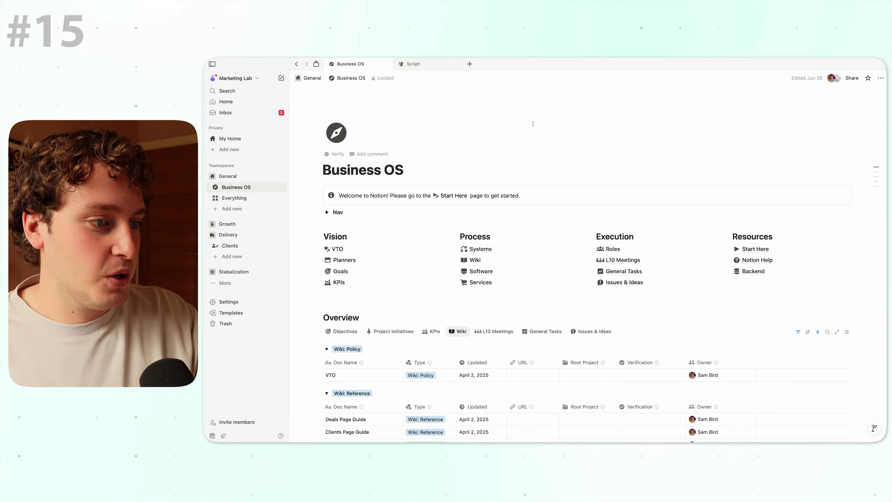
Look over the Business OS page, and browse the Project Initiatives, KPIs and Wiki views of the Business OS section on the Everything page.
{"action": "scroll", "coordinate": [533, 124], "scroll_direction": "down", "scroll_amount": 3}
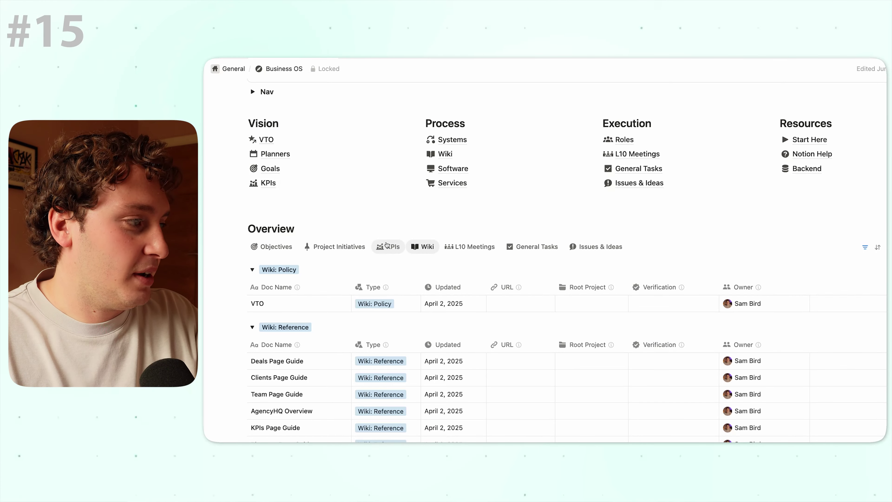
{"action": "scroll", "coordinate": [394, 255], "scroll_direction": "up", "scroll_amount": 5}
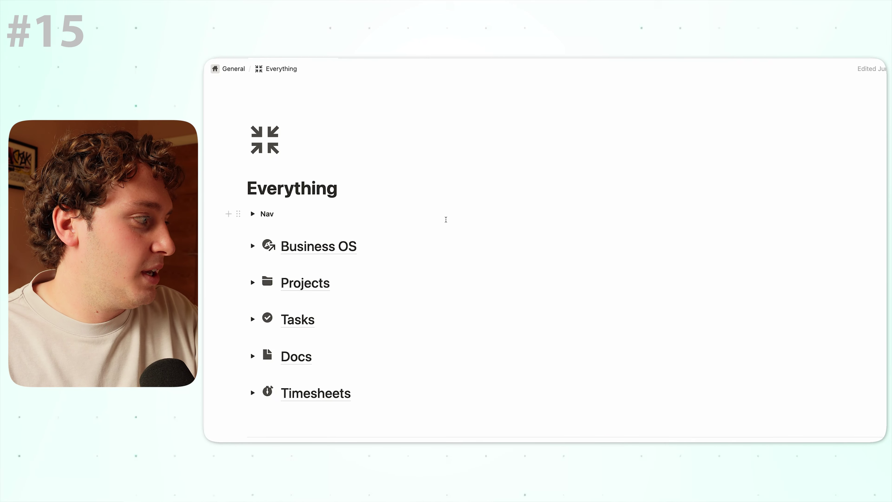
{"action": "scroll", "coordinate": [421, 225], "scroll_direction": "down", "scroll_amount": 2}
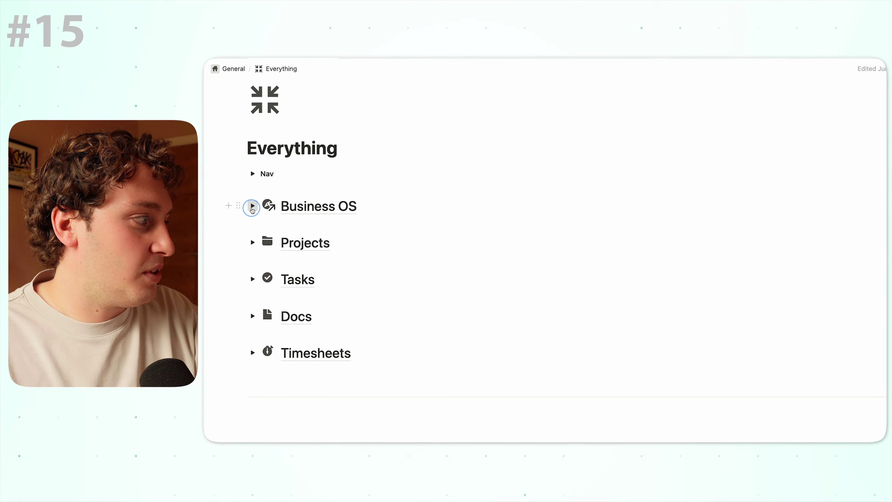
{"action": "left_click", "coordinate": [252, 205]}
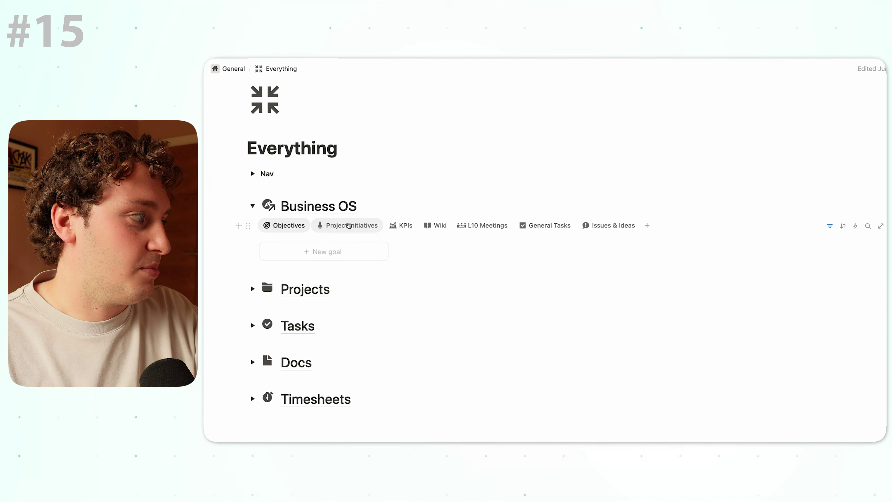
{"action": "left_click", "coordinate": [349, 226]}
{"action": "left_click", "coordinate": [408, 225]}
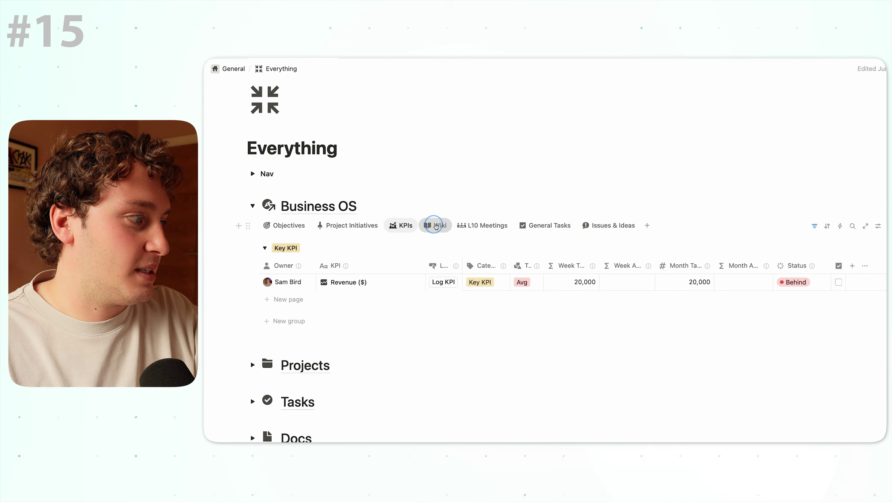
{"action": "left_click", "coordinate": [434, 225]}
{"action": "left_click", "coordinate": [254, 206]}
Expand the Projects section, browse its Initiatives, Content, Deals, Client, Hiring and Management views, and collapse it.
{"action": "left_click", "coordinate": [252, 242]}
{"action": "scroll", "coordinate": [281, 218], "scroll_direction": "down", "scroll_amount": 2}
{"action": "left_click", "coordinate": [282, 217]}
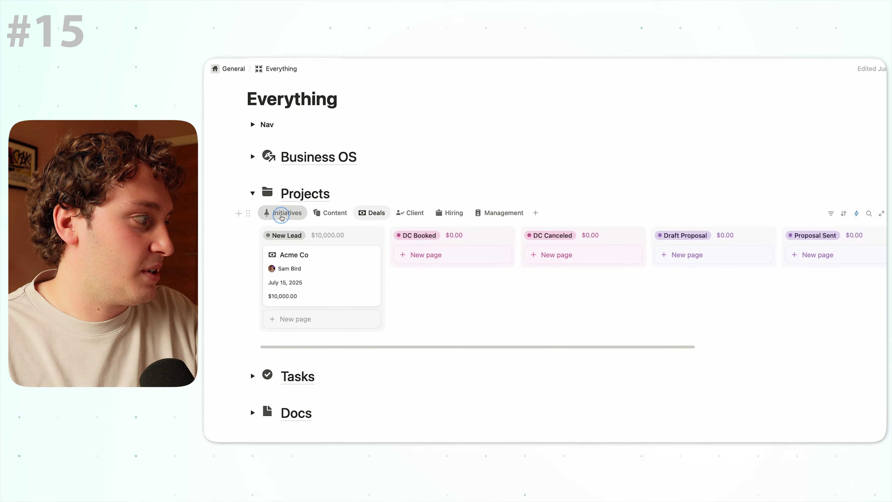
{"action": "left_click", "coordinate": [330, 214]}
{"action": "left_click", "coordinate": [365, 217]}
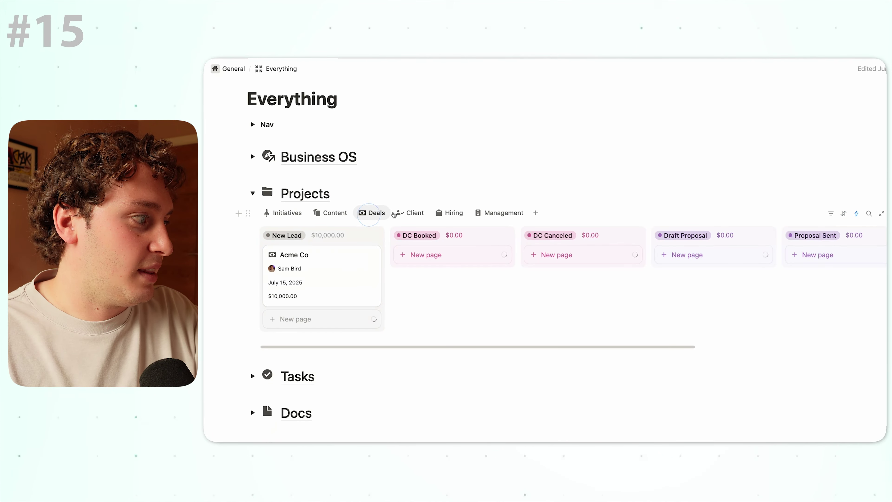
{"action": "left_click", "coordinate": [410, 213]}
{"action": "left_click", "coordinate": [452, 214]}
{"action": "left_click", "coordinate": [487, 213]}
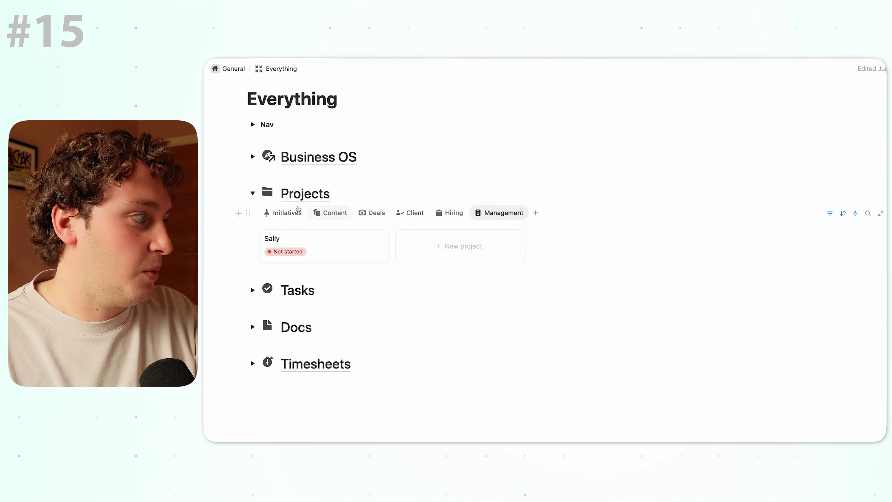
{"action": "left_click", "coordinate": [252, 194]}
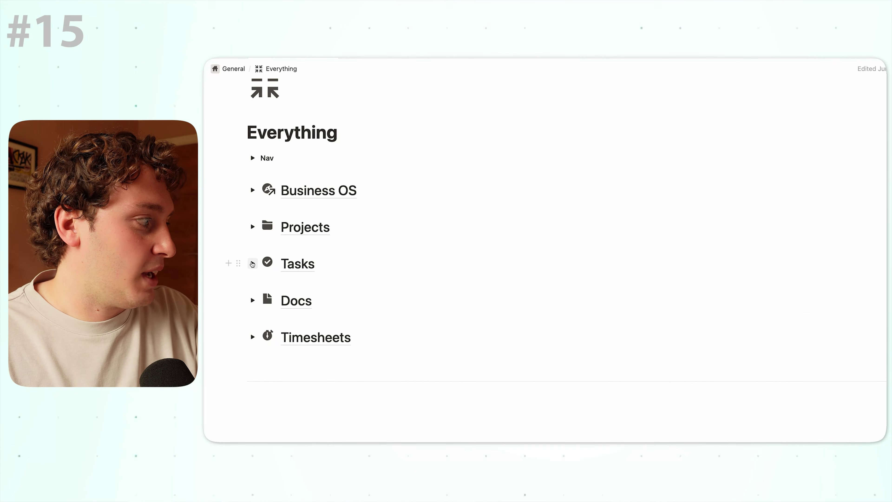
Expand the Tasks section, browse its by Assignee, by Due and Task Calendar views, and collapse it.
{"action": "left_click", "coordinate": [253, 261]}
{"action": "scroll", "coordinate": [419, 226], "scroll_direction": "down", "scroll_amount": 1}
{"action": "scroll", "coordinate": [419, 226], "scroll_direction": "down", "scroll_amount": 3}
{"action": "left_click", "coordinate": [327, 181]}
{"action": "left_click", "coordinate": [375, 181]}
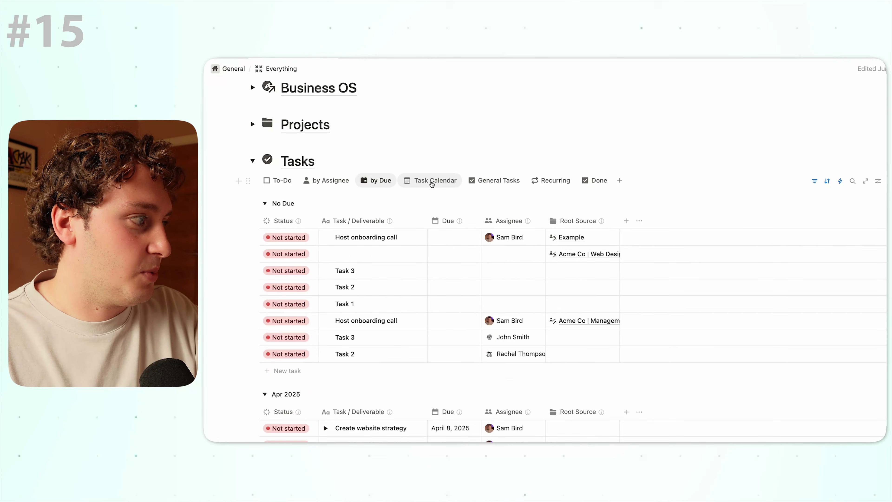
{"action": "left_click", "coordinate": [430, 180]}
{"action": "left_click", "coordinate": [252, 161]}
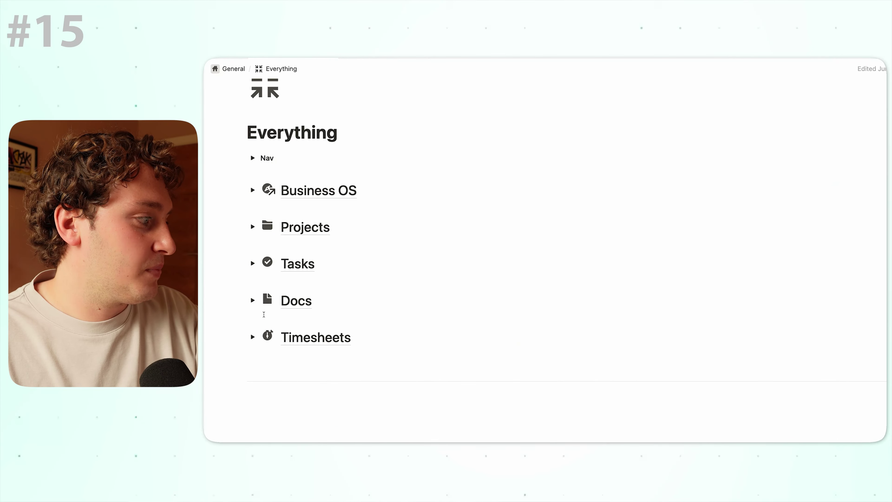
Expand the Docs section of the Everything page and view its Deal Docs.
{"action": "left_click", "coordinate": [253, 299]}
{"action": "scroll", "coordinate": [369, 224], "scroll_direction": "down", "scroll_amount": 4}
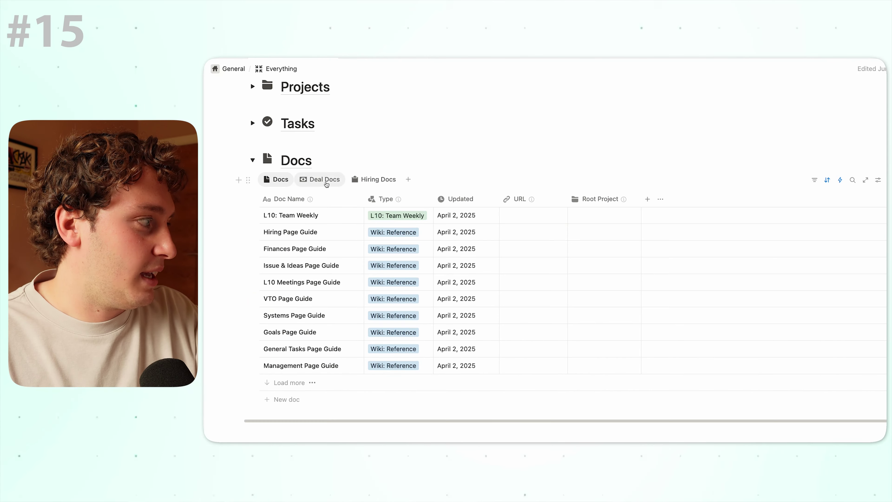
{"action": "left_click", "coordinate": [325, 178]}
{"action": "left_click", "coordinate": [367, 261]}
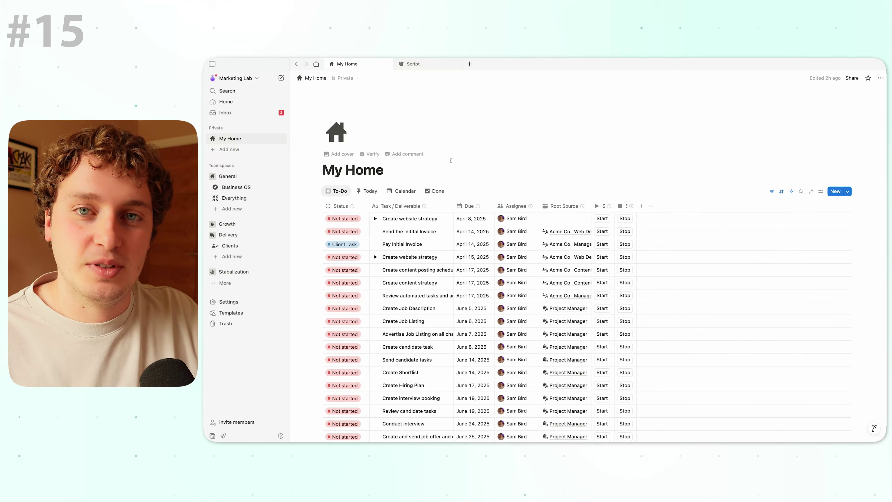
Look through the personal To-Do task list on the My Home page.
{"action": "scroll", "coordinate": [534, 293], "scroll_direction": "down", "scroll_amount": 2}
{"action": "scroll", "coordinate": [535, 294], "scroll_direction": "down", "scroll_amount": 5}
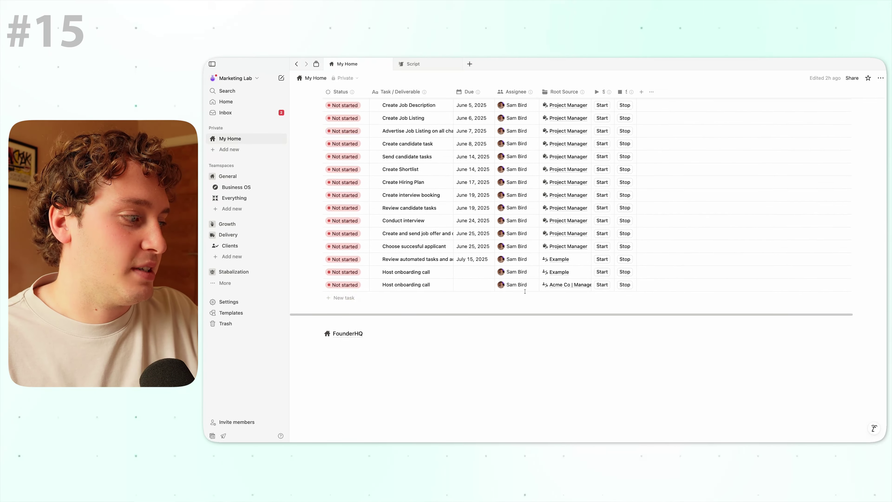
{"action": "scroll", "coordinate": [524, 293], "scroll_direction": "up", "scroll_amount": 6}
{"action": "scroll", "coordinate": [523, 293], "scroll_direction": "up", "scroll_amount": 2}
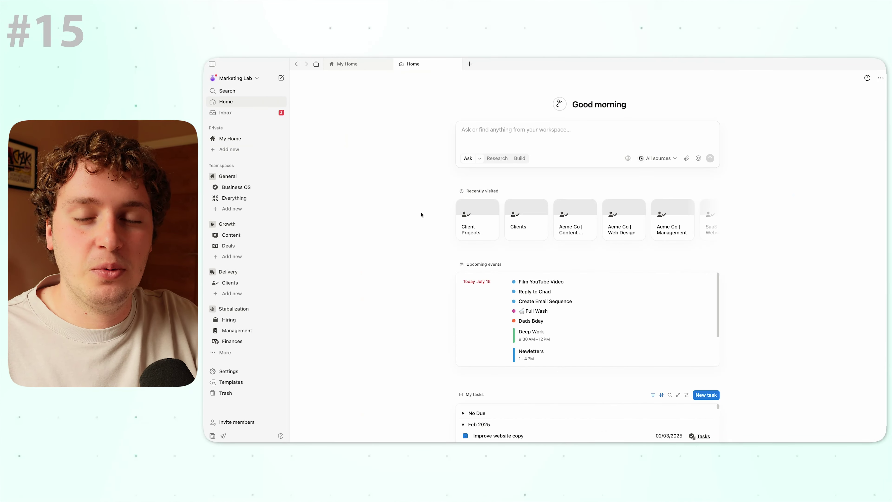
Open the My tasks widget from the workspace Home as a full page and look through its tasks.
{"action": "scroll", "coordinate": [432, 189], "scroll_direction": "down", "scroll_amount": 7}
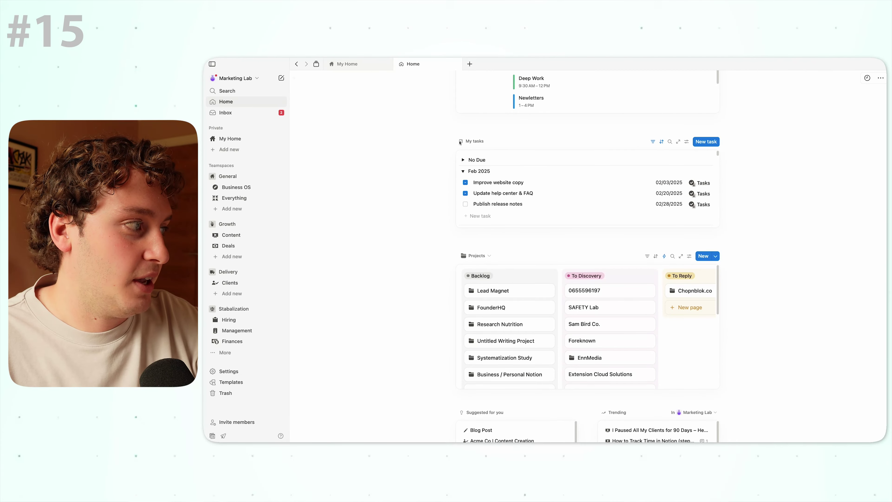
{"action": "left_click", "coordinate": [678, 141]}
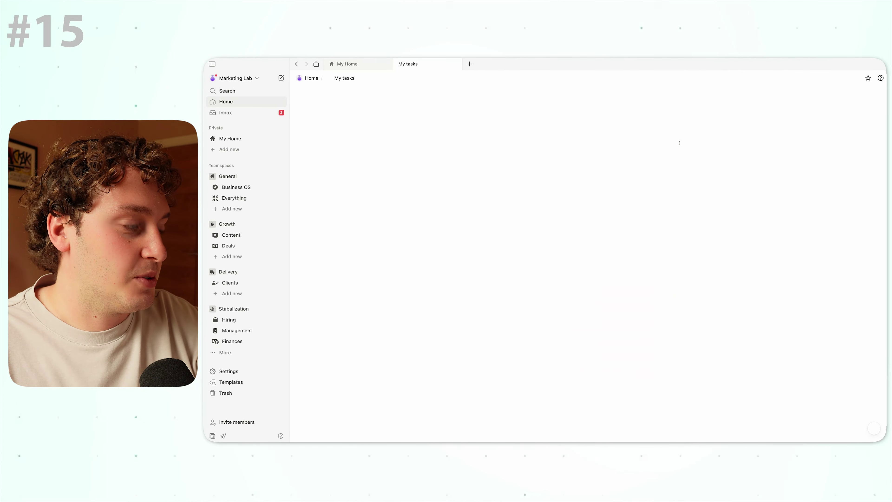
{"action": "scroll", "coordinate": [495, 174], "scroll_direction": "down", "scroll_amount": 4}
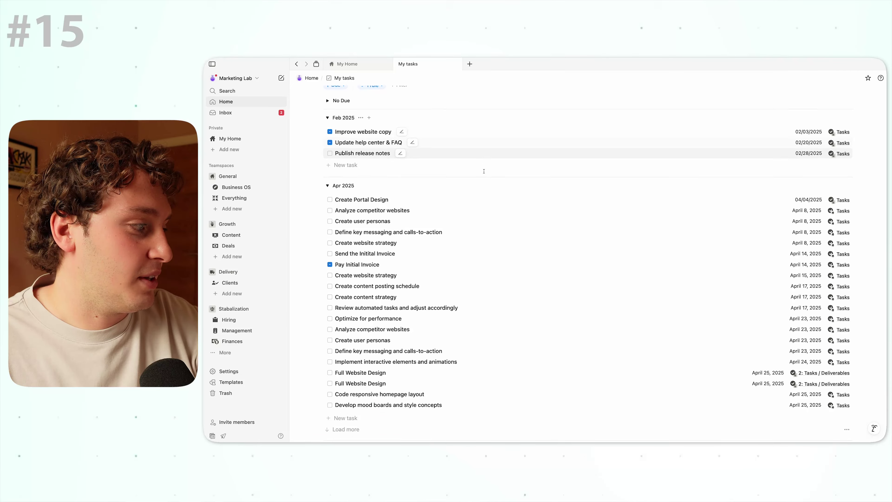
{"action": "scroll", "coordinate": [492, 175], "scroll_direction": "up", "scroll_amount": 4}
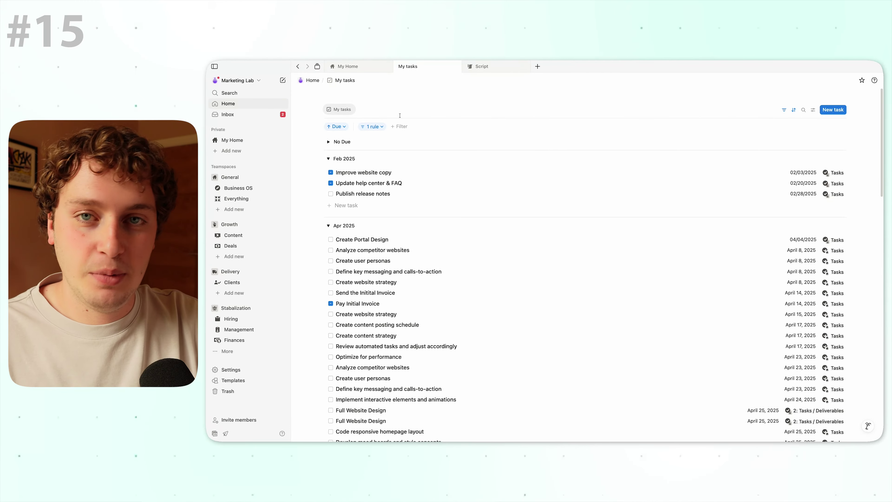
View My Home's tasks as a calendar, and examine the property options of the My tasks page.
{"action": "left_click", "coordinate": [355, 70]}
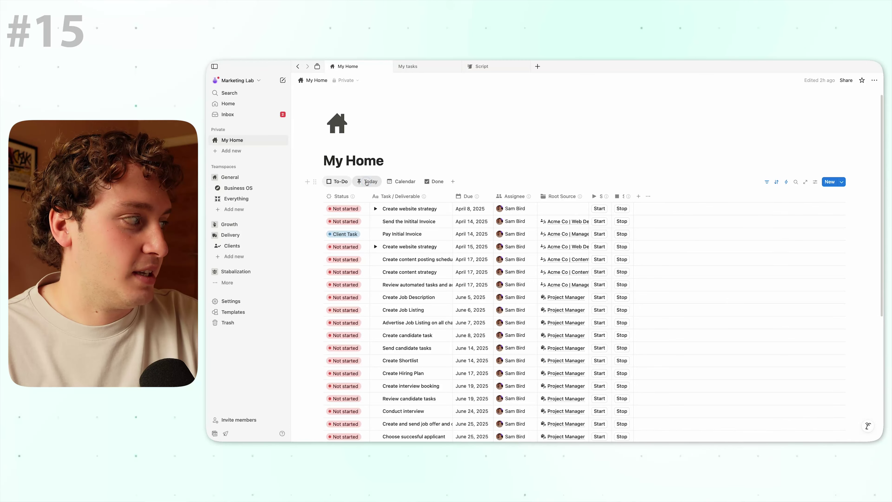
{"action": "left_click", "coordinate": [404, 191]}
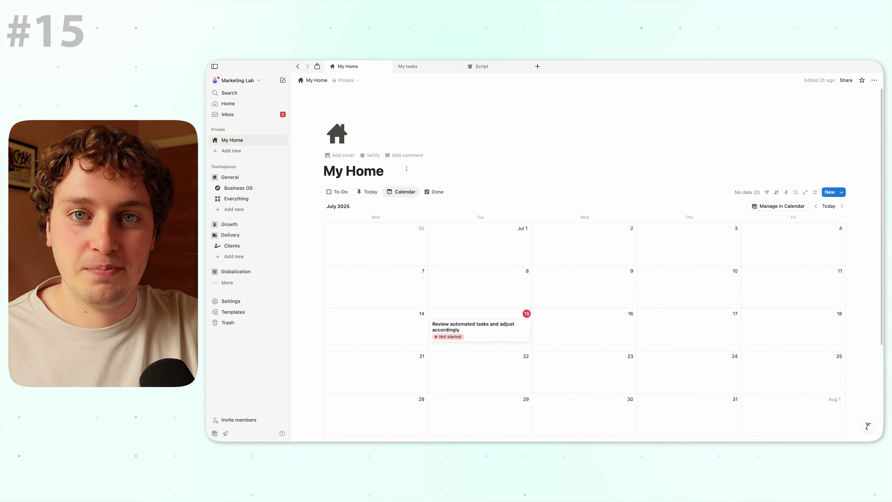
{"action": "key", "text": "ctrl+Tab"}
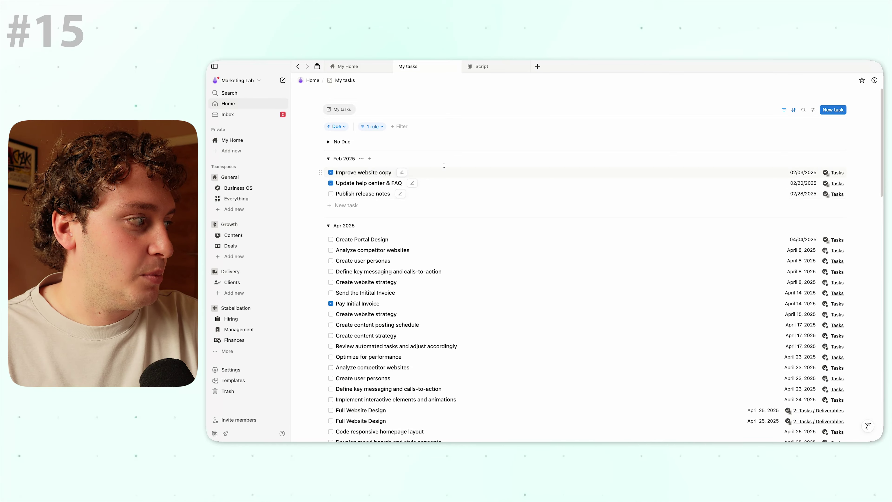
{"action": "left_click", "coordinate": [812, 110]}
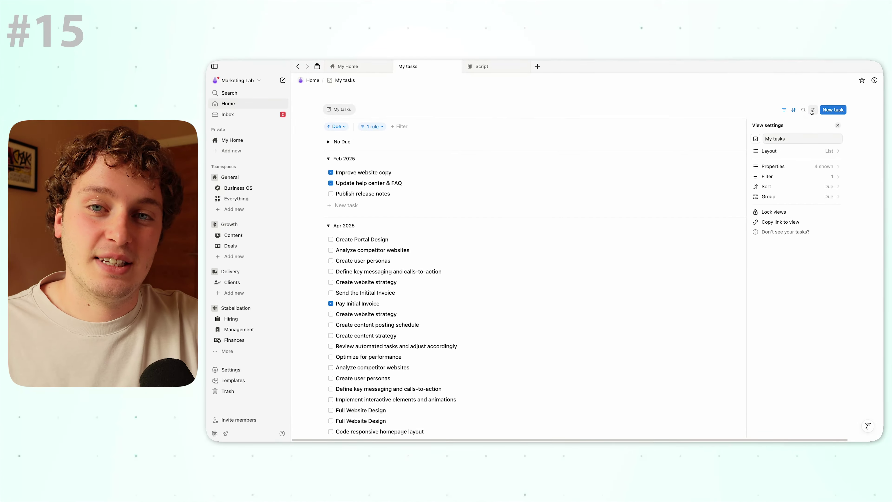
{"action": "left_click", "coordinate": [799, 167]}
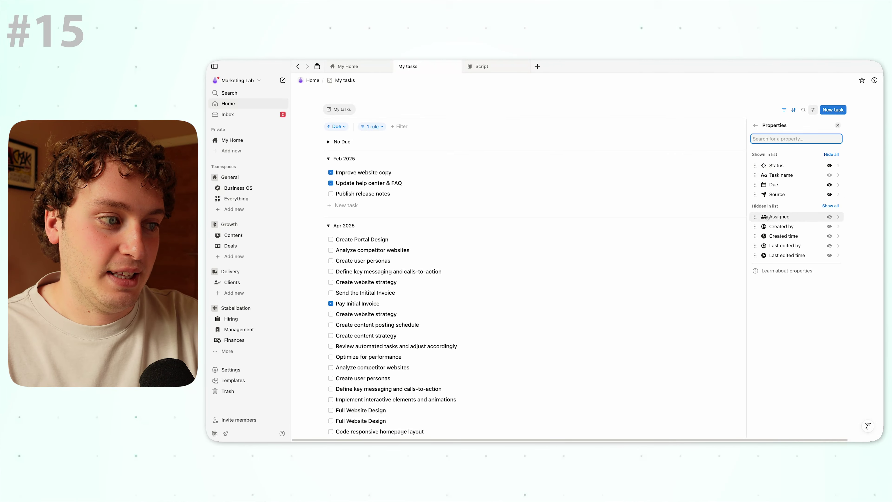
Show My Home's Today view and examine the list of properties available for its task table.
{"action": "left_click", "coordinate": [346, 66]}
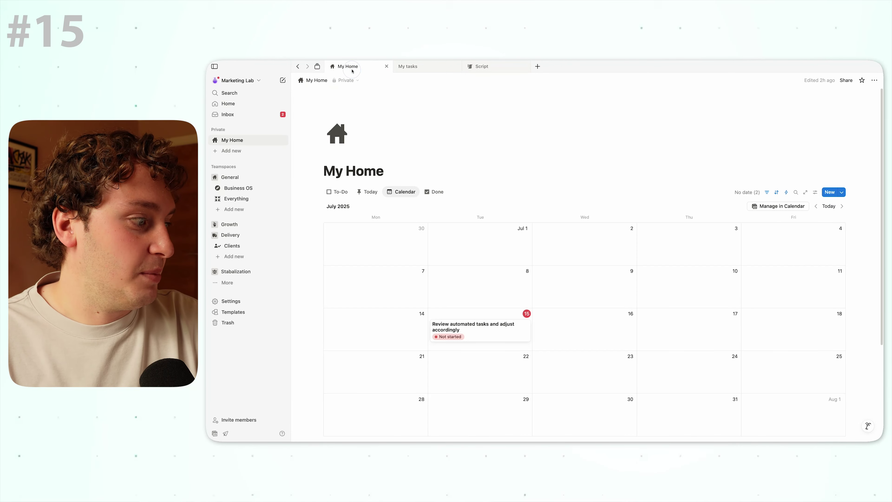
{"action": "left_click", "coordinate": [362, 192]}
{"action": "scroll", "coordinate": [571, 186], "scroll_direction": "down", "scroll_amount": 2}
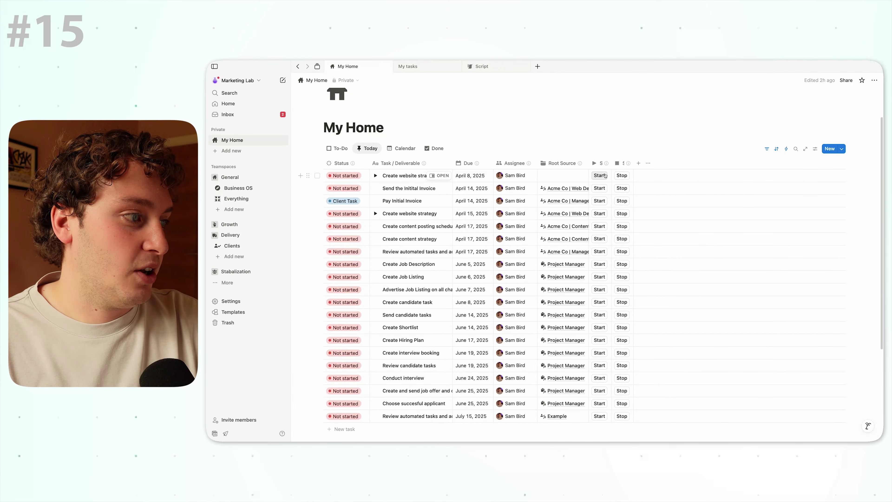
{"action": "left_click", "coordinate": [649, 163]}
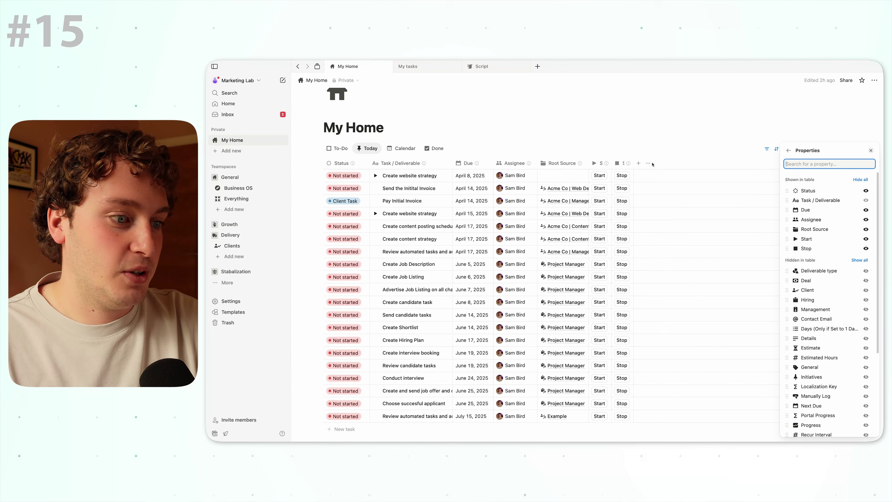
{"action": "scroll", "coordinate": [866, 314], "scroll_direction": "down", "scroll_amount": 4}
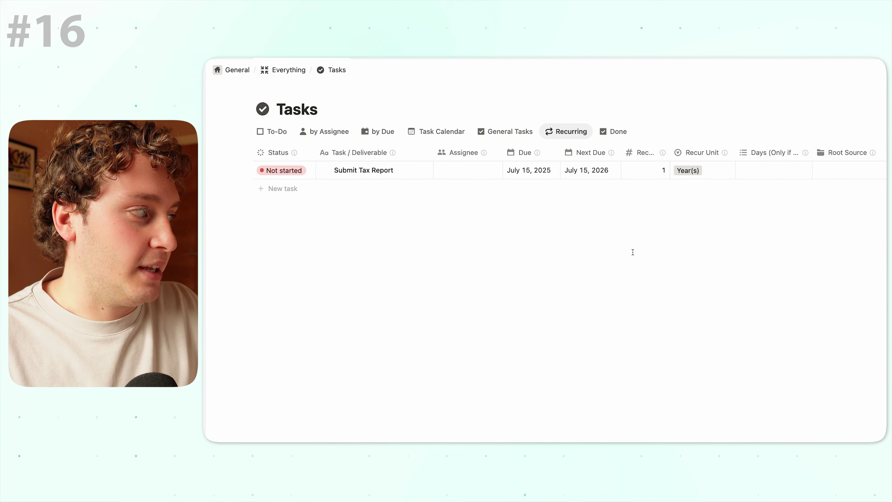
Mark the recurring task Submit Tax Report as Done.
{"action": "left_click", "coordinate": [290, 171]}
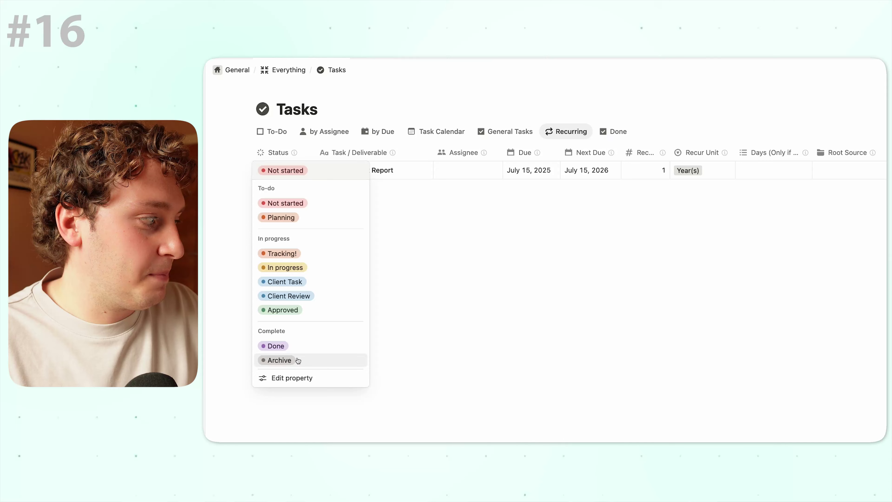
{"action": "left_click", "coordinate": [278, 345]}
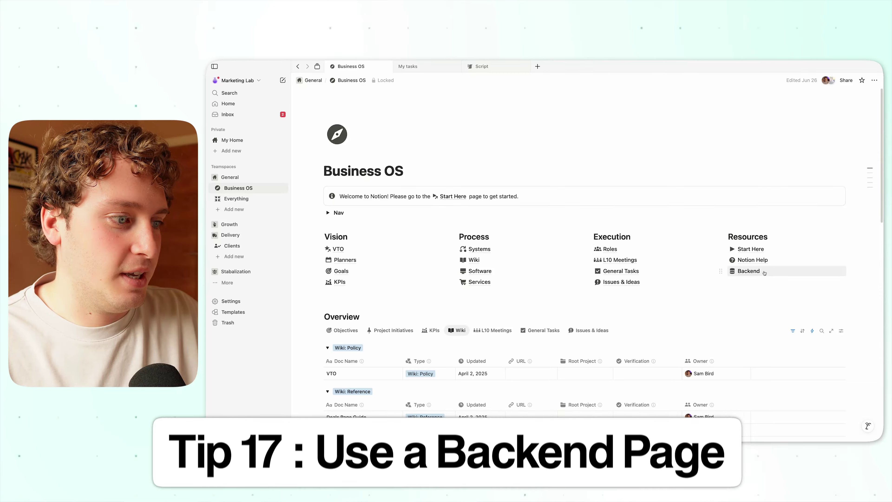
Open the Backend page from the Business OS resources, collapse its Nav section, and look through the listed databases.
{"action": "left_click", "coordinate": [755, 271]}
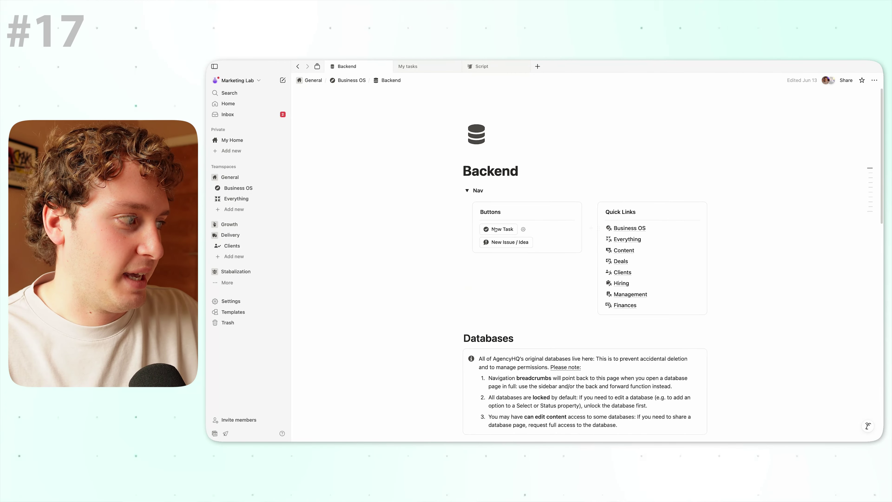
{"action": "left_click", "coordinate": [467, 191]}
{"action": "scroll", "coordinate": [430, 226], "scroll_direction": "down", "scroll_amount": 2}
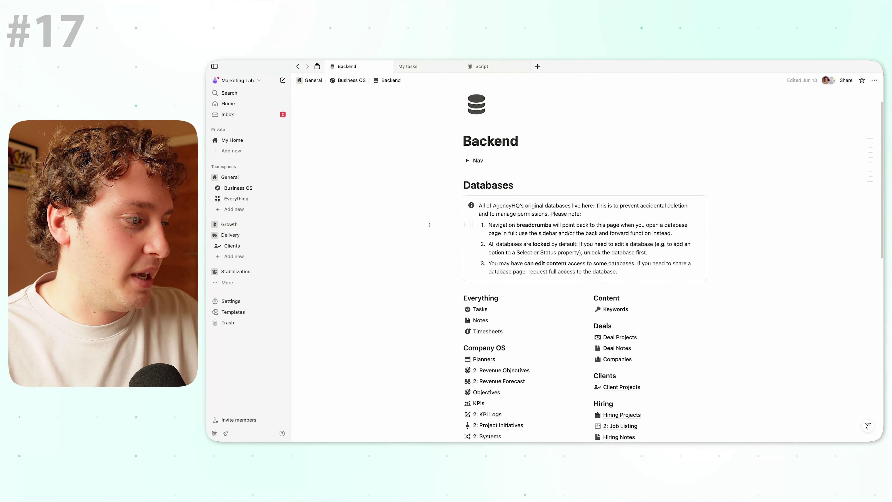
{"action": "scroll", "coordinate": [429, 226], "scroll_direction": "down", "scroll_amount": 10}
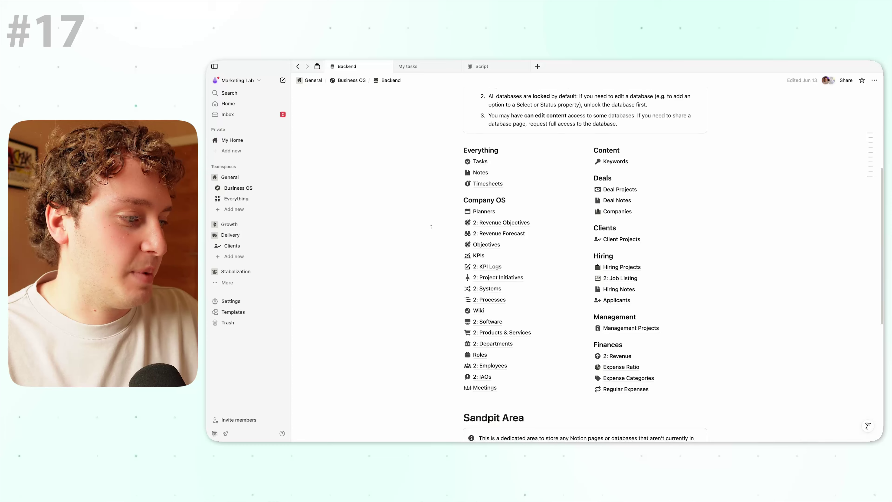
{"action": "scroll", "coordinate": [431, 227], "scroll_direction": "up", "scroll_amount": 4}
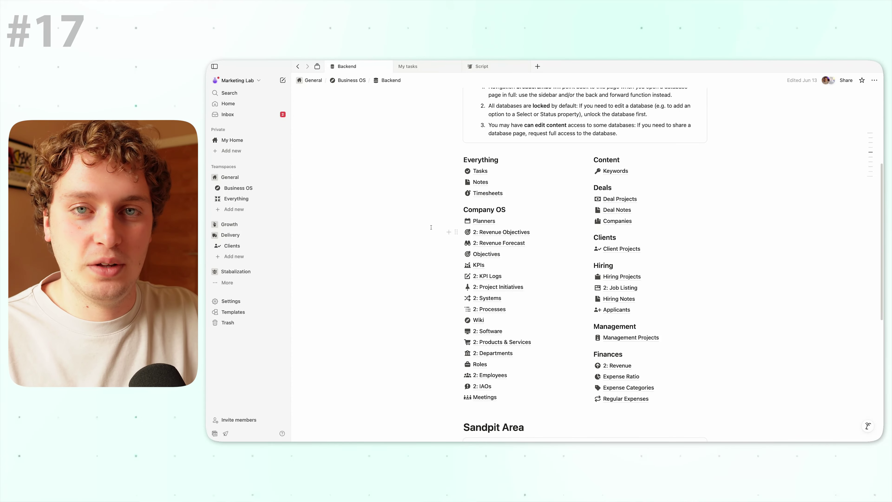
{"action": "scroll", "coordinate": [414, 228], "scroll_direction": "up", "scroll_amount": 1}
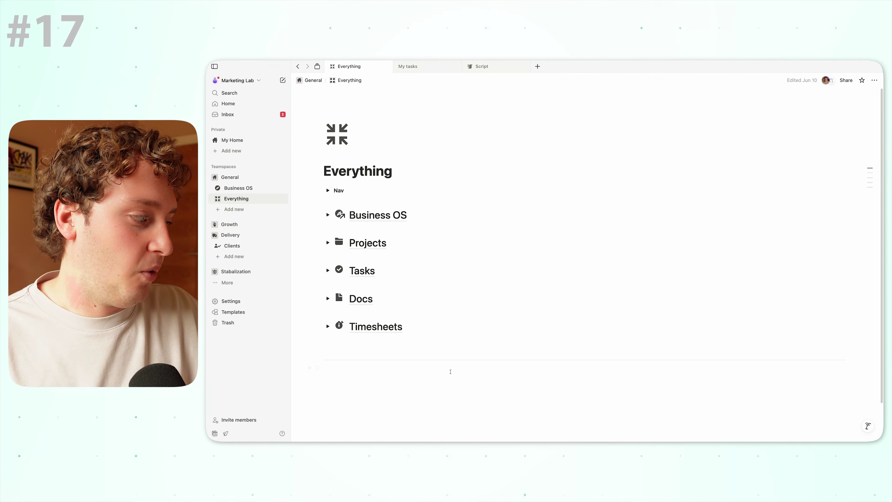
Expand Projects on the Everything page and look through its Initiatives, Content, Deals and Client views.
{"action": "left_click", "coordinate": [364, 365]}
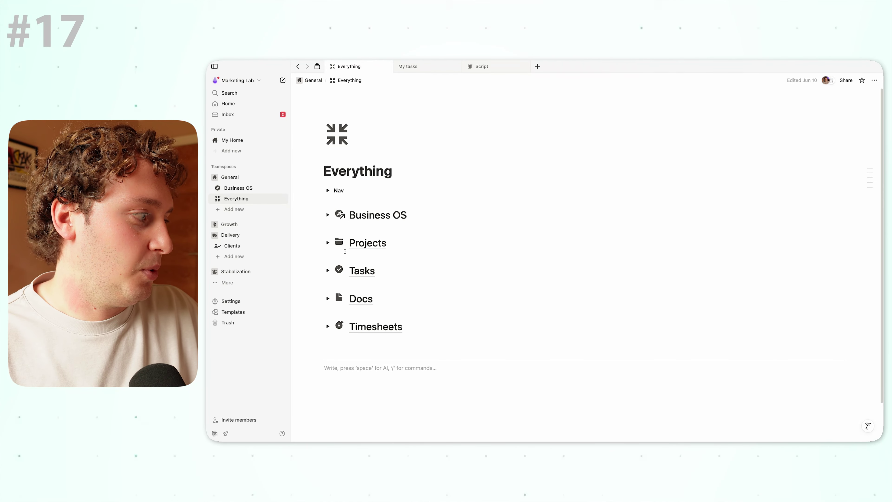
{"action": "left_click", "coordinate": [328, 243]}
{"action": "left_click", "coordinate": [350, 257]}
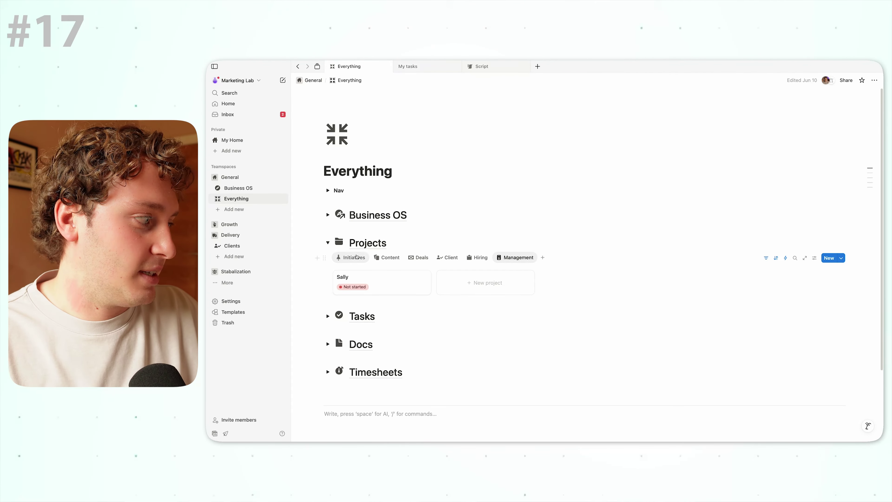
{"action": "left_click", "coordinate": [389, 259]}
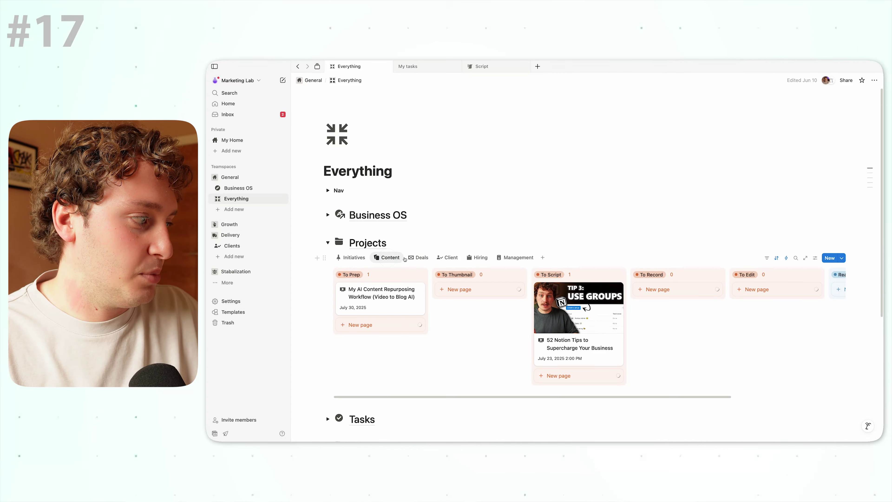
{"action": "left_click", "coordinate": [419, 257]}
{"action": "left_click", "coordinate": [447, 258]}
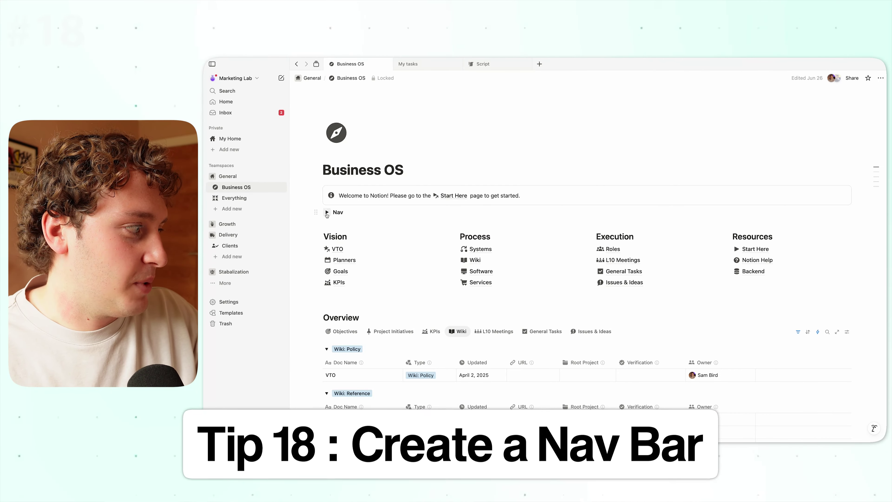
Expand and collapse the Nav section on the Business OS page and on the Everything page.
{"action": "left_click", "coordinate": [327, 212]}
{"action": "left_click", "coordinate": [327, 213]}
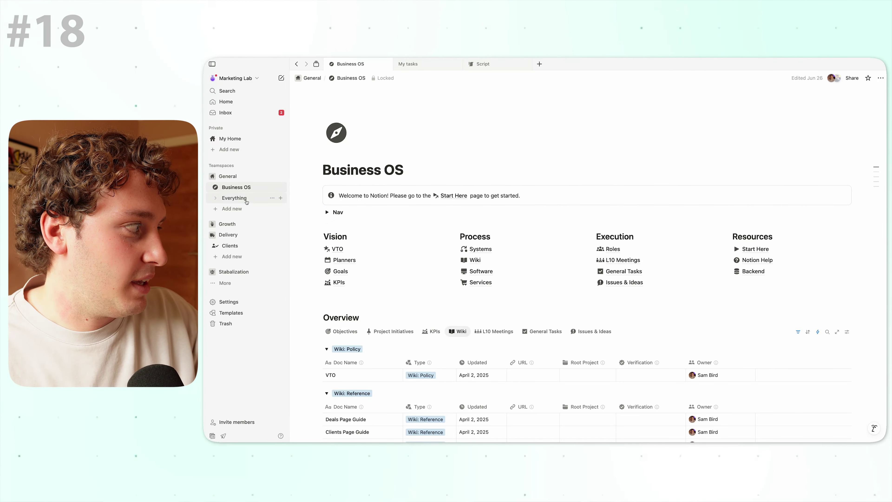
{"action": "left_click", "coordinate": [250, 200]}
{"action": "left_click", "coordinate": [326, 190]}
{"action": "left_click", "coordinate": [326, 190]}
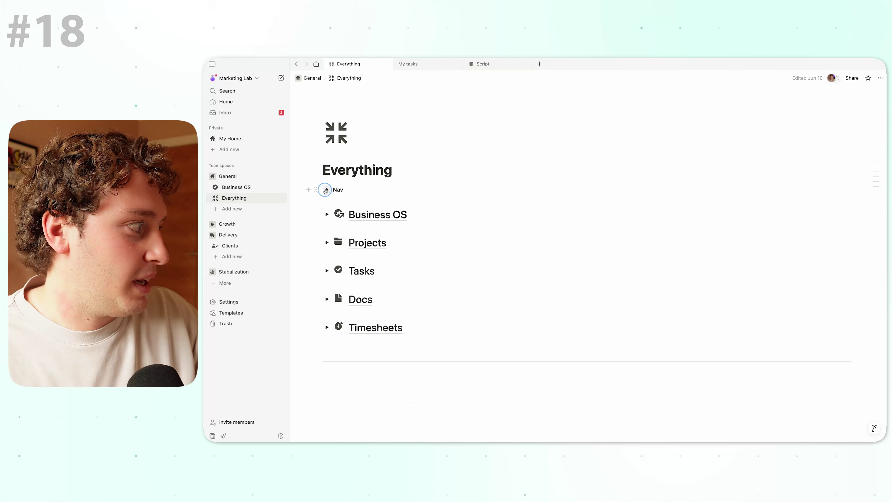
Expand the Growth teamspace, open its Deals page, and show that page's Nav section.
{"action": "left_click", "coordinate": [212, 224]}
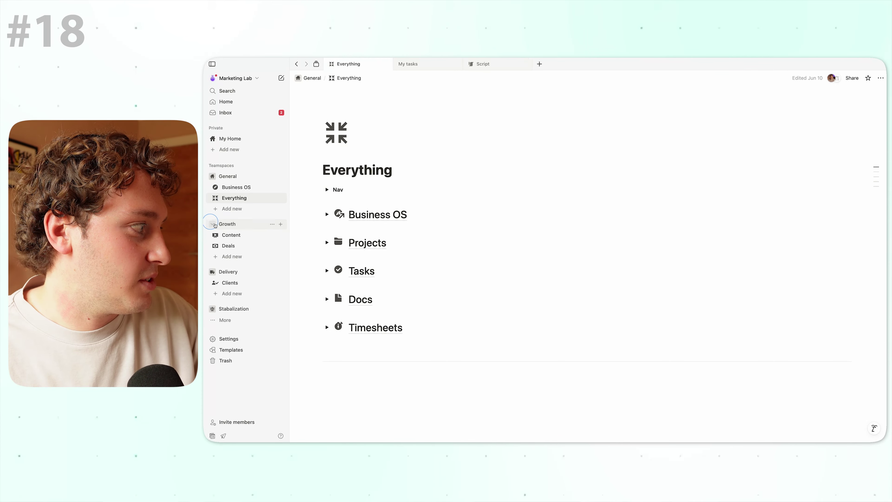
{"action": "left_click", "coordinate": [228, 246]}
{"action": "left_click", "coordinate": [327, 190]}
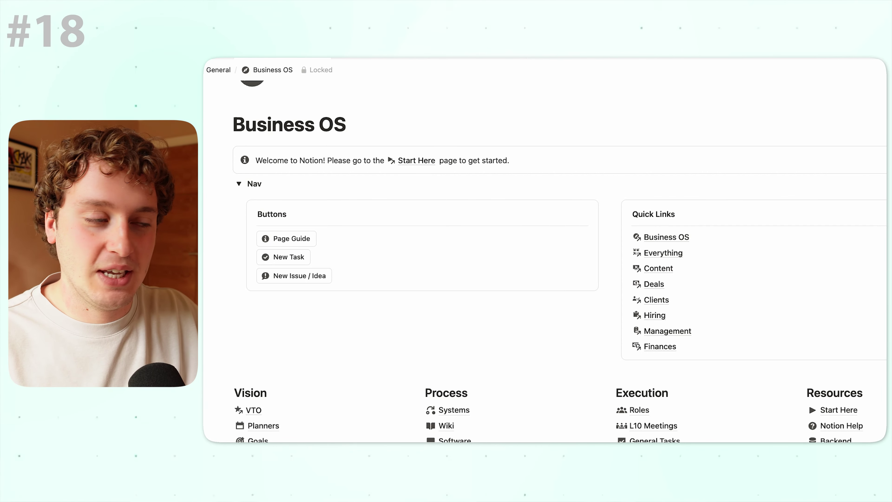
From Business OS's Nav section, create a blank new task and close it, and follow the Deals quick link and return.
{"action": "left_click", "coordinate": [286, 257]}
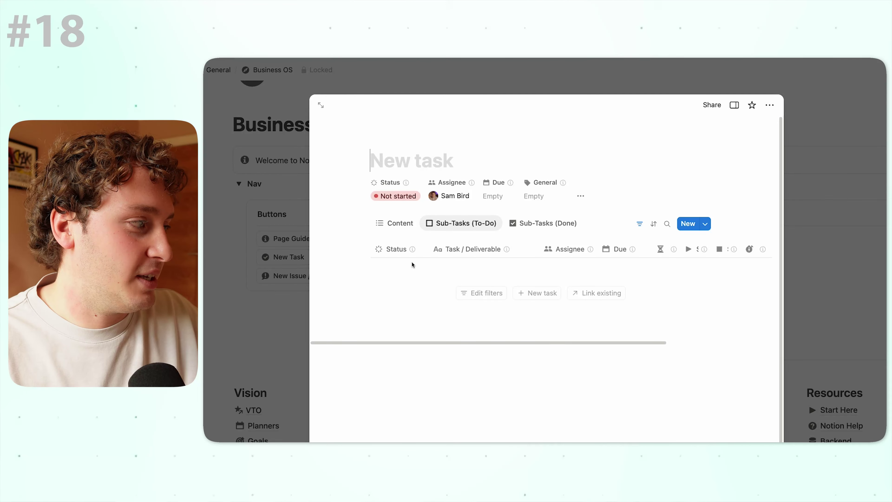
{"action": "left_click", "coordinate": [870, 201]}
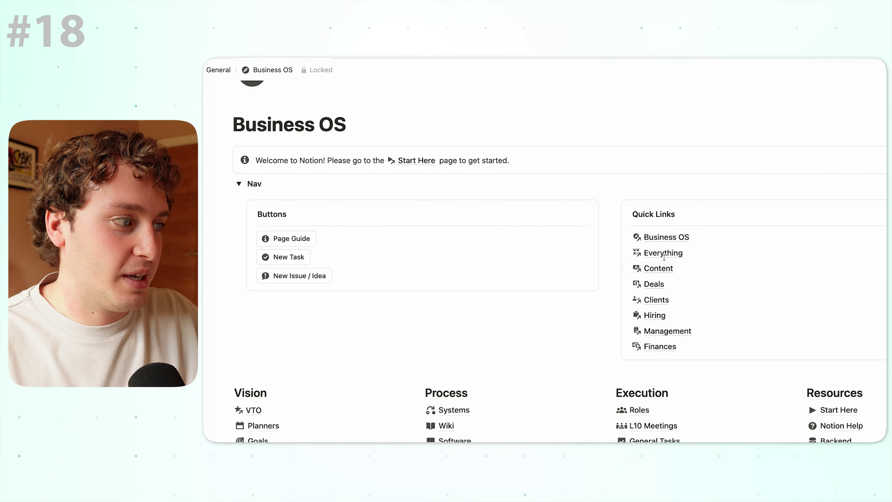
{"action": "left_click", "coordinate": [654, 284]}
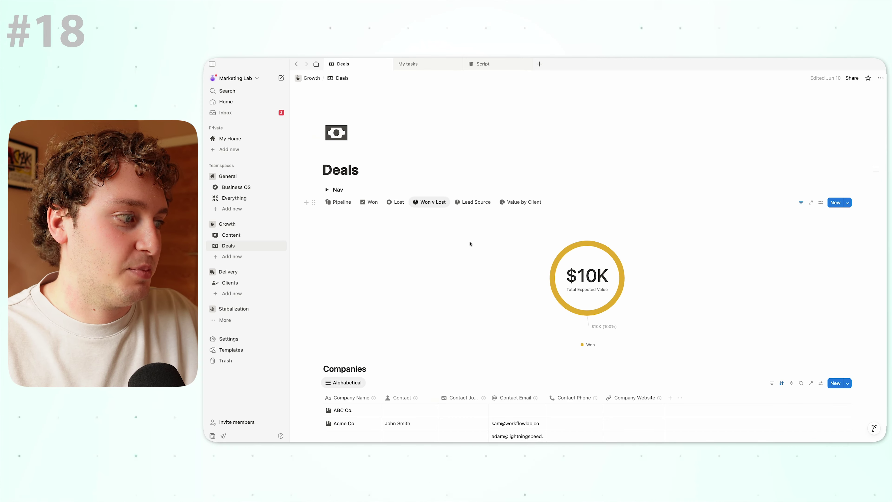
{"action": "key", "text": "super+bracketleft"}
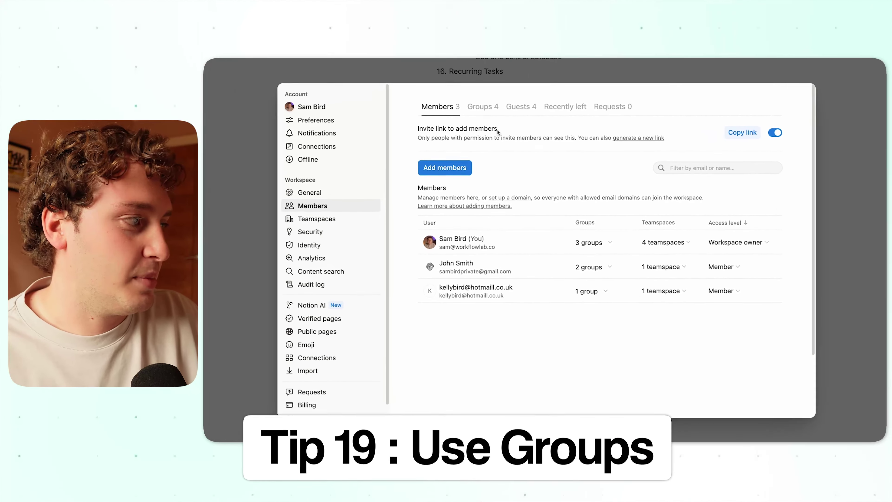
Show the workspace's groups in the member settings.
{"action": "left_click", "coordinate": [486, 104]}
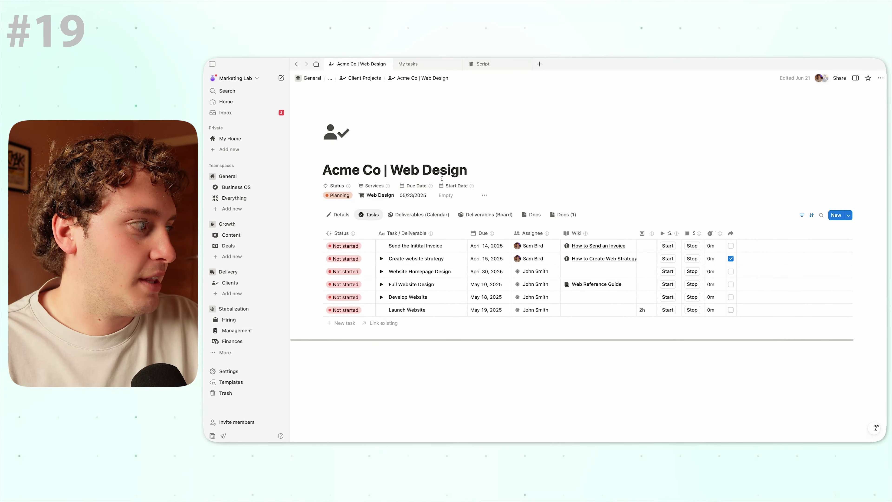
Invite the Growth group to the Acme Co | Web Design client project with full access.
{"action": "left_click", "coordinate": [839, 77]}
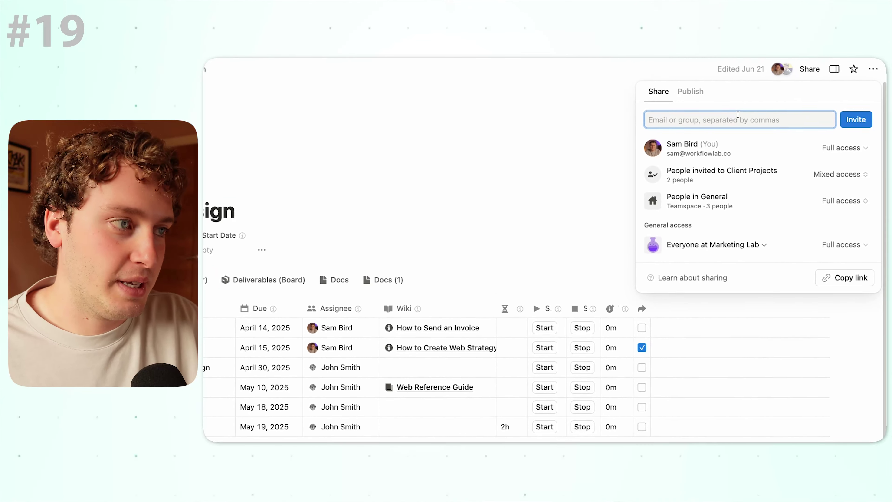
{"action": "left_click", "coordinate": [723, 120]}
{"action": "type", "text": "gr"}
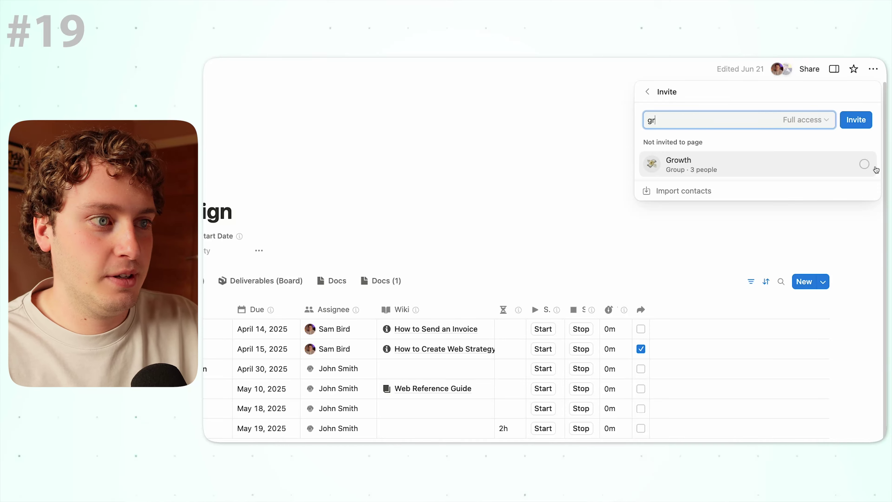
{"action": "left_click", "coordinate": [867, 165]}
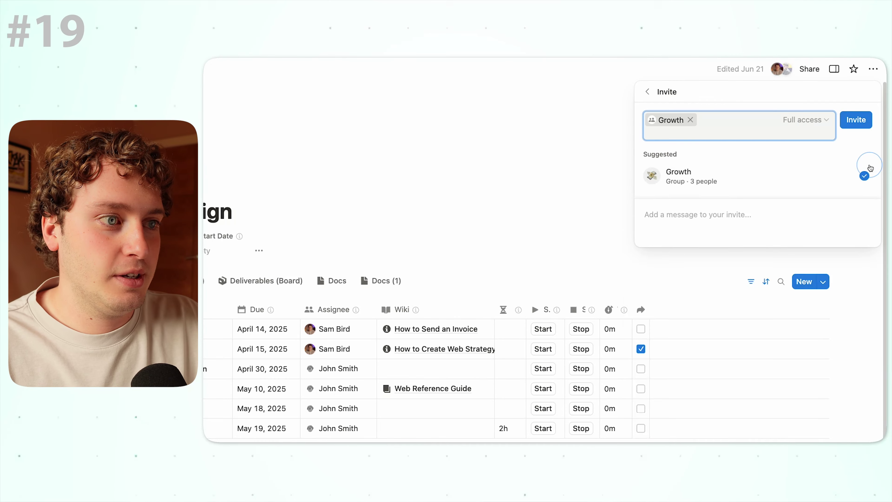
{"action": "left_click", "coordinate": [857, 121]}
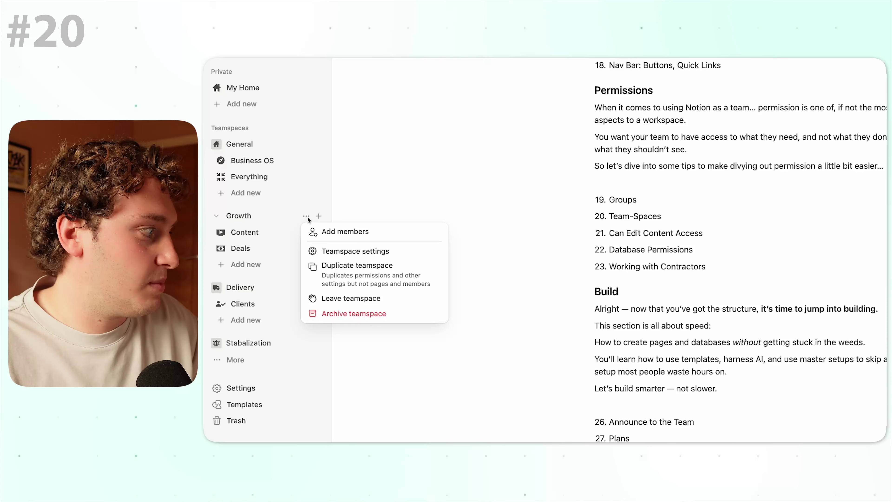
Add the Growth group as a member of the Growth teamspace in its teamspace settings.
{"action": "left_click", "coordinate": [358, 254]}
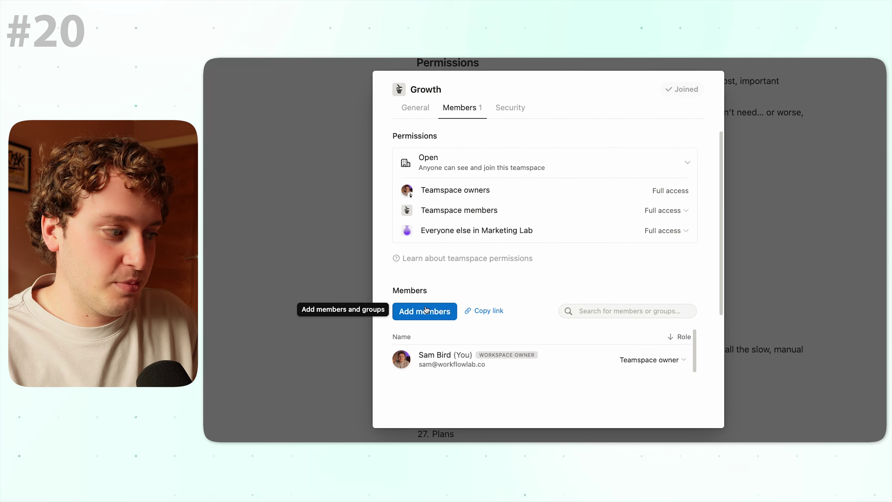
{"action": "left_click", "coordinate": [627, 310]}
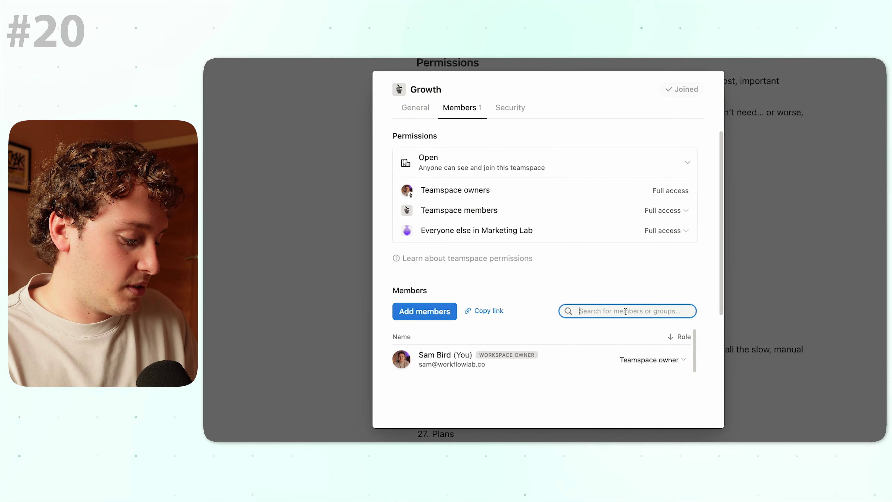
{"action": "type", "text": "growth"}
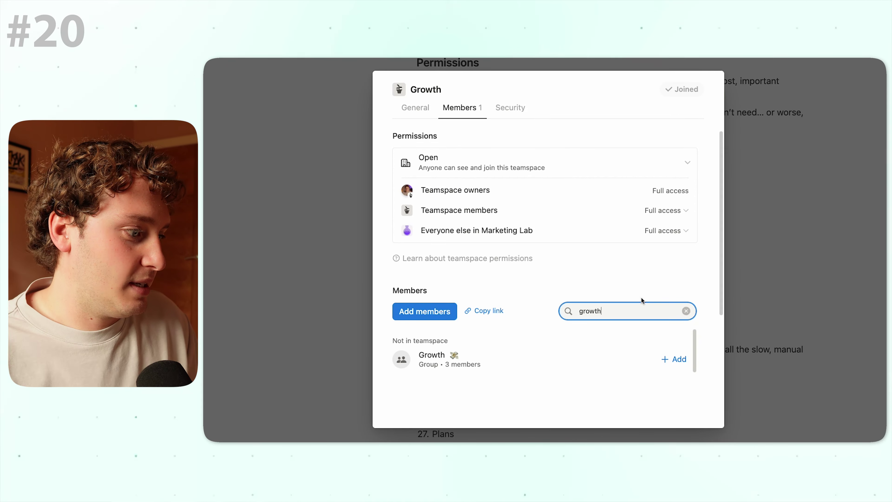
{"action": "left_click", "coordinate": [674, 359]}
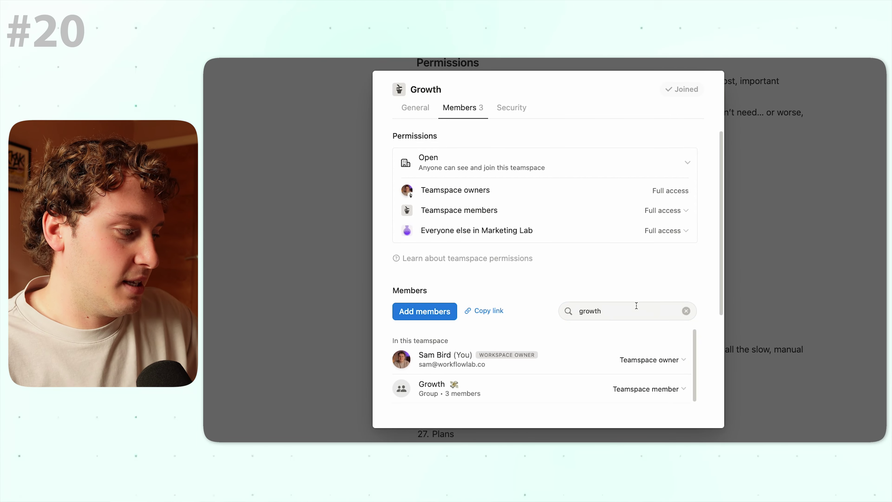
{"action": "scroll", "coordinate": [634, 300], "scroll_direction": "down", "scroll_amount": 5}
{"action": "scroll", "coordinate": [635, 299], "scroll_direction": "up", "scroll_amount": 2}
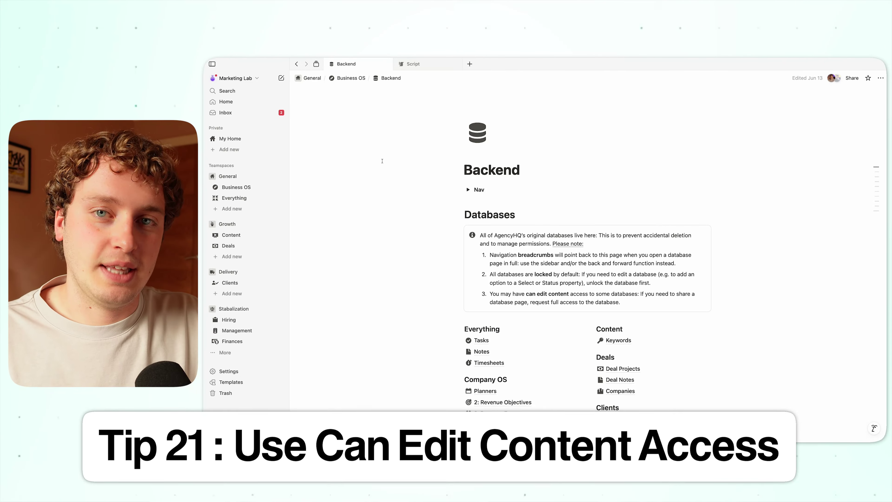
In the Backend's Tasks database, examine the sharing access levels and the types available for the Start property.
{"action": "scroll", "coordinate": [378, 197], "scroll_direction": "down", "scroll_amount": 5}
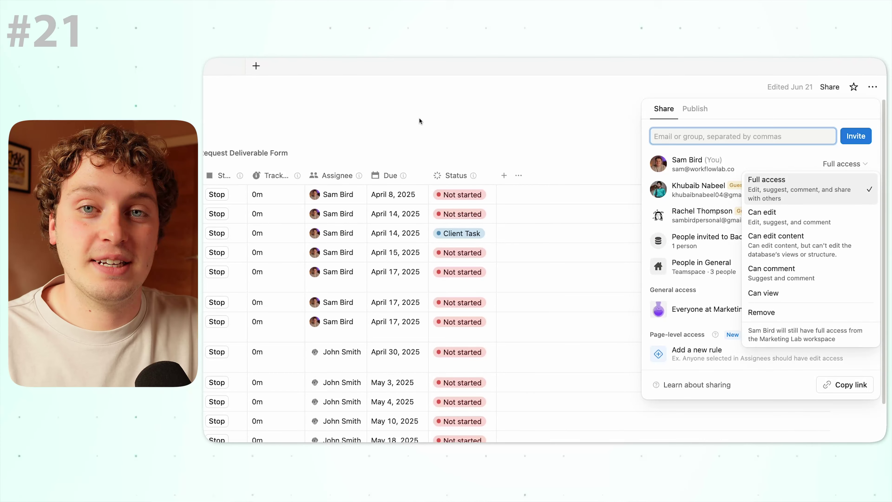
{"action": "left_click", "coordinate": [419, 119]}
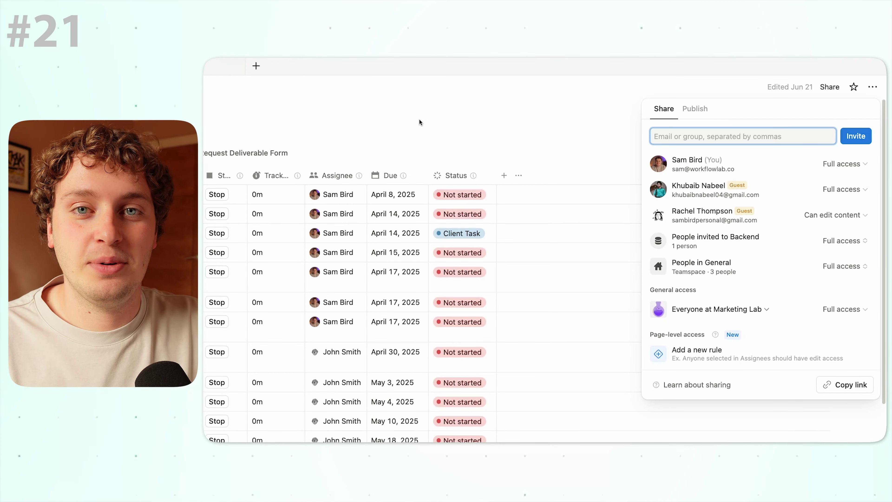
{"action": "left_click", "coordinate": [420, 120]}
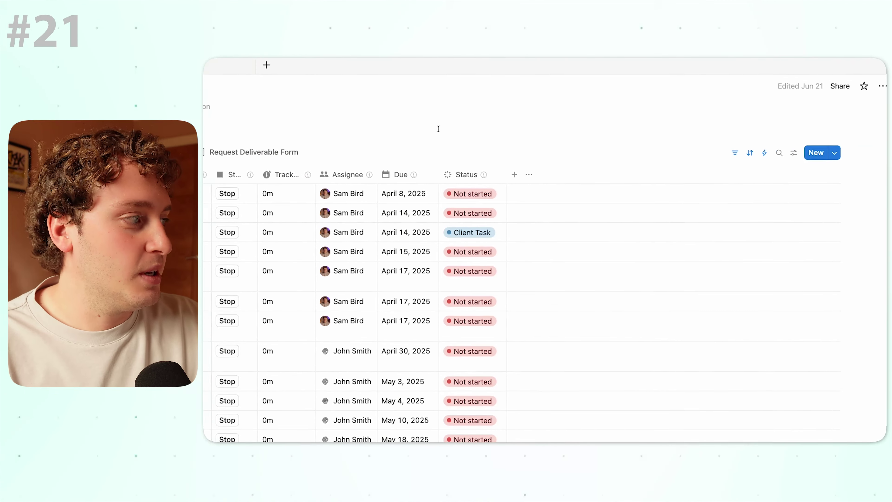
{"action": "left_click", "coordinate": [392, 160]}
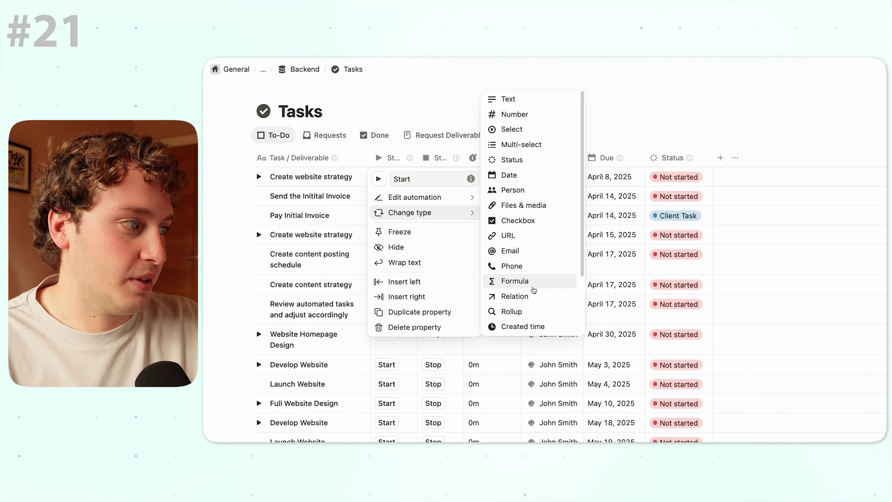
{"action": "left_click", "coordinate": [645, 115]}
Return to the Backend page and look through its notes and listed databases.
{"action": "left_click", "coordinate": [309, 70]}
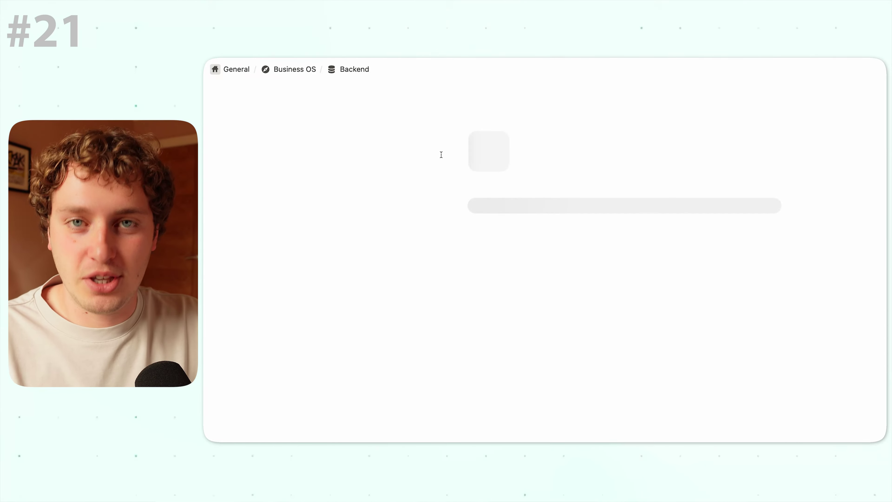
{"action": "scroll", "coordinate": [391, 185], "scroll_direction": "down", "scroll_amount": 5}
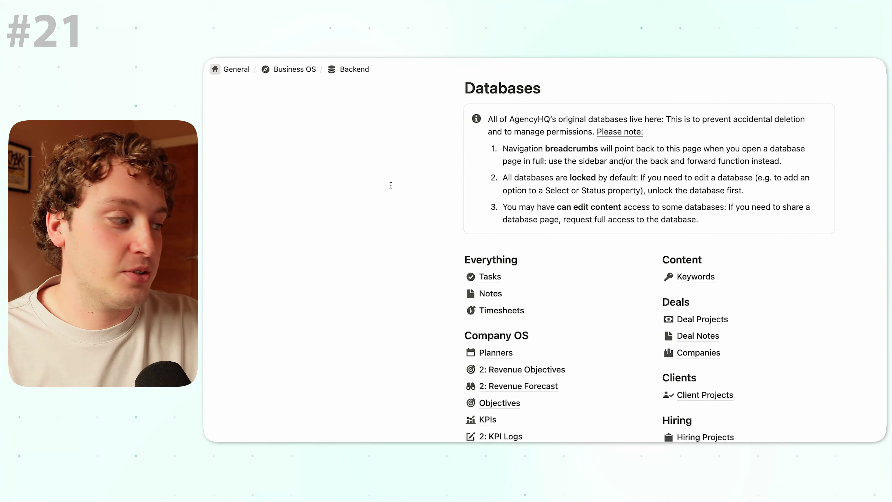
{"action": "scroll", "coordinate": [391, 185], "scroll_direction": "down", "scroll_amount": 4}
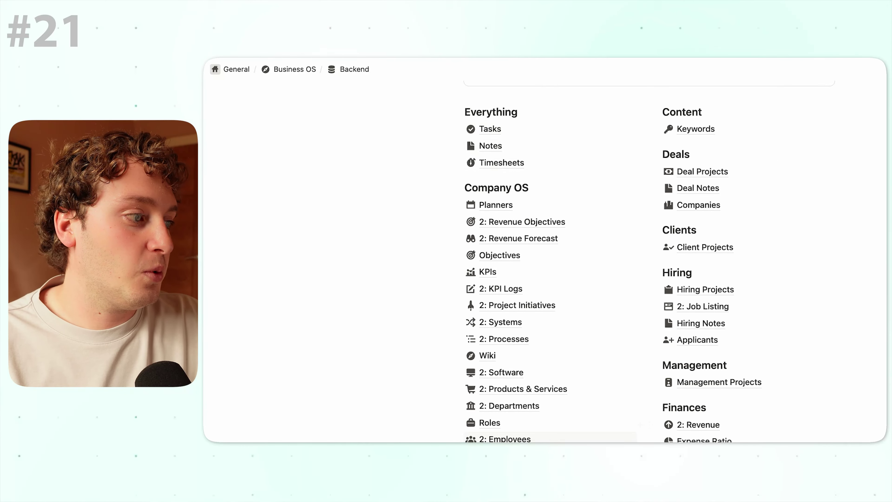
{"action": "scroll", "coordinate": [723, 155], "scroll_direction": "up", "scroll_amount": 2}
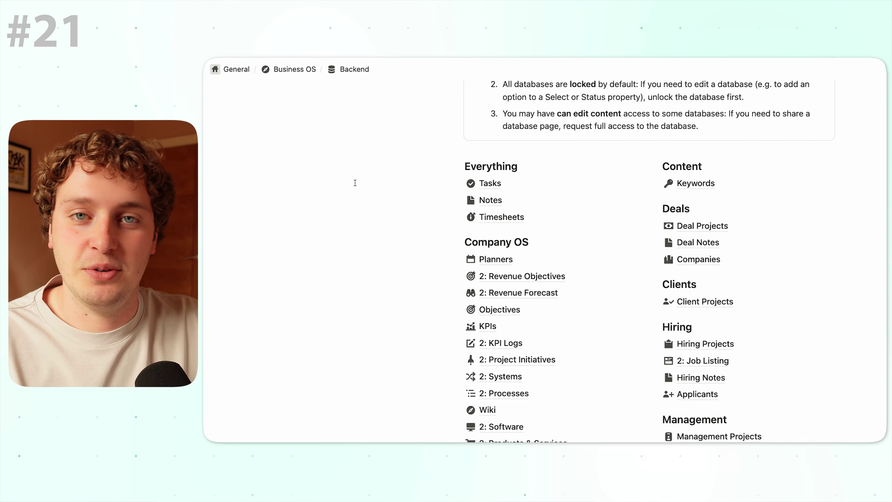